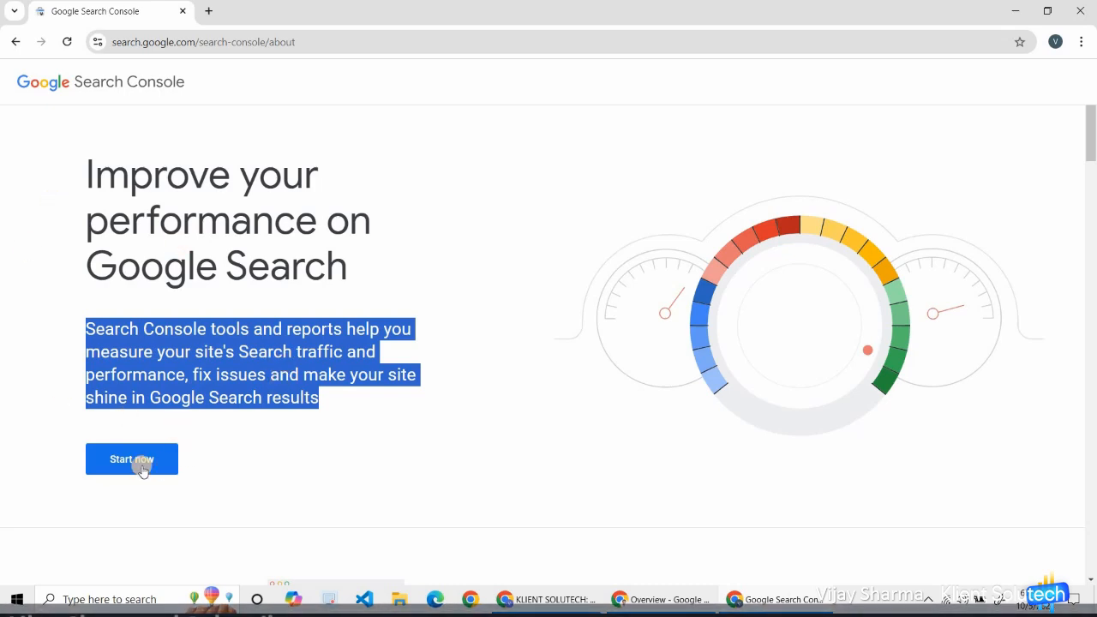
- Start Google Search Console from its about page to reach the property type selection
scroll(139, 390, down, 4)
scroll(140, 387, up, 3)
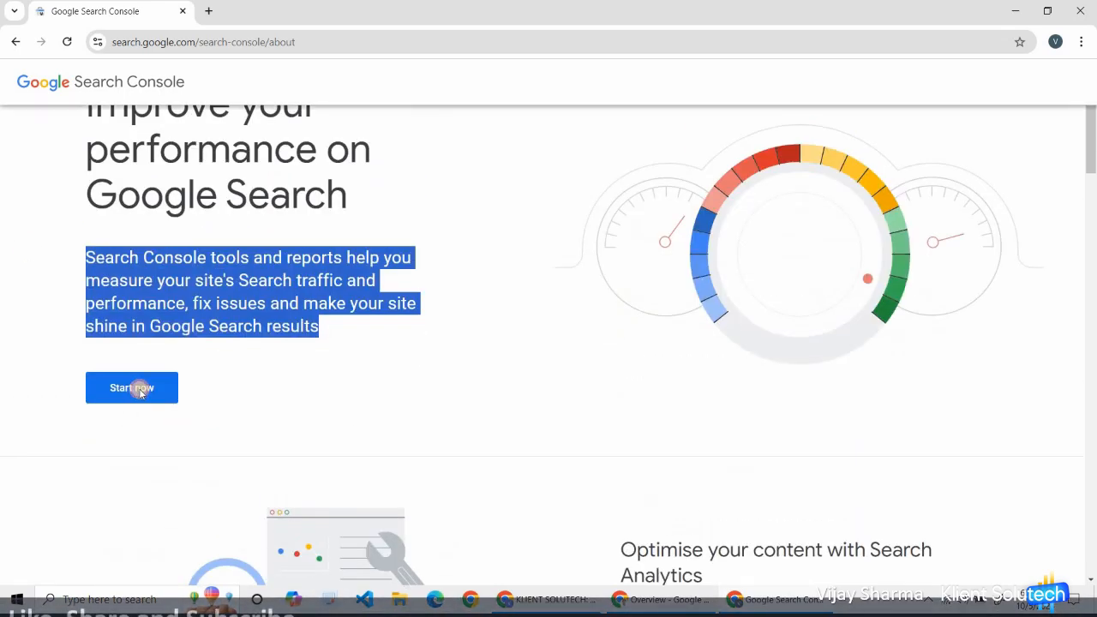
click(144, 385)
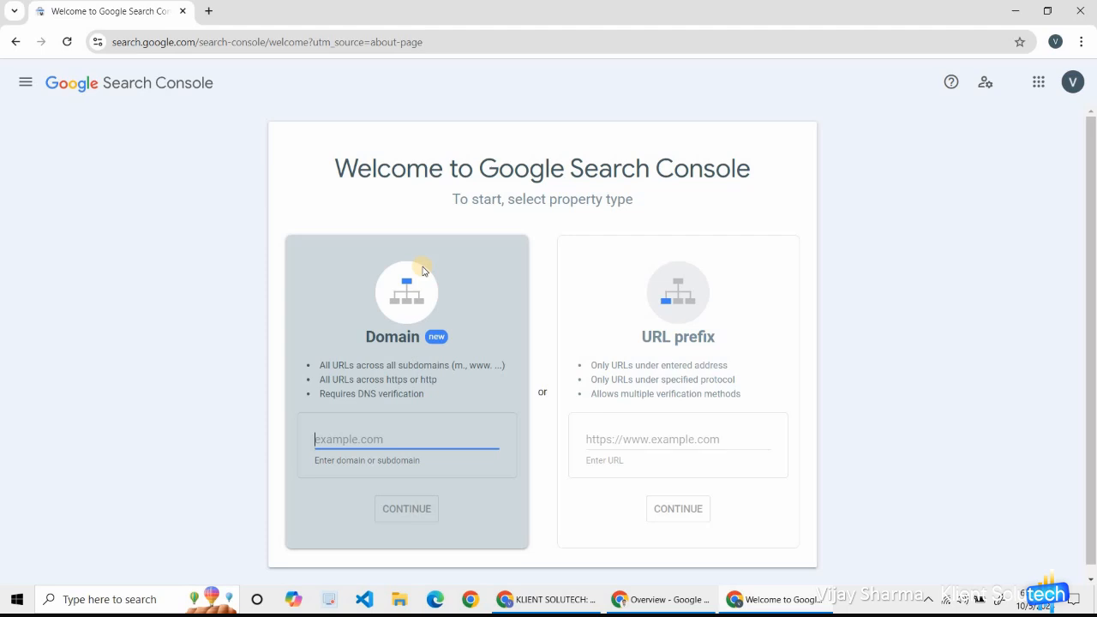
- Enter klientsolutech.com as the domain for a Domain property
text(klientsolute)
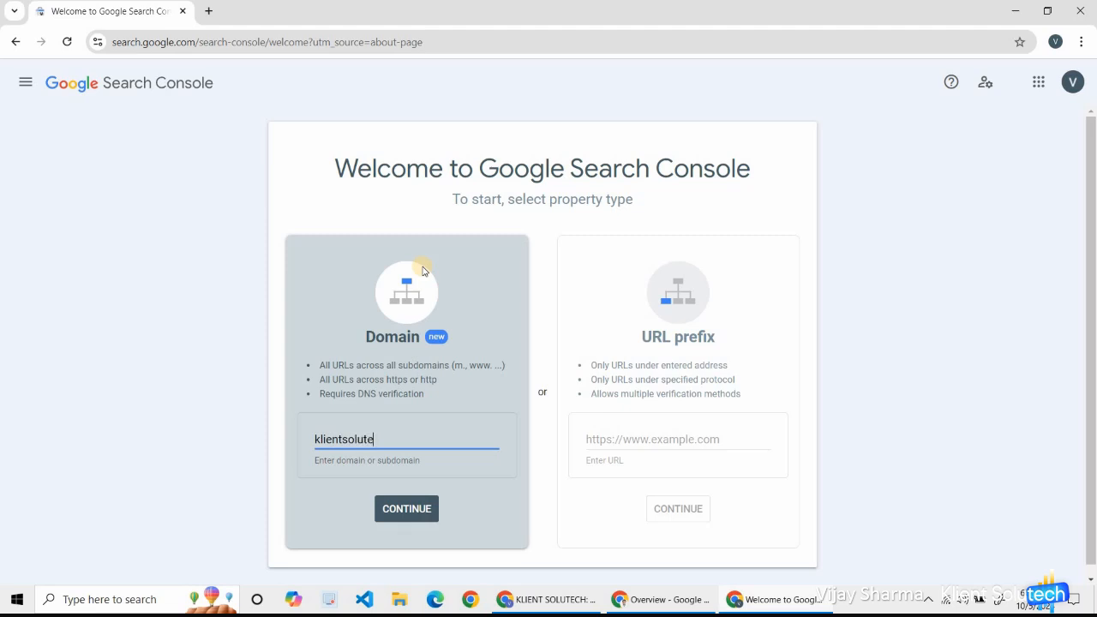
text(ch.co)
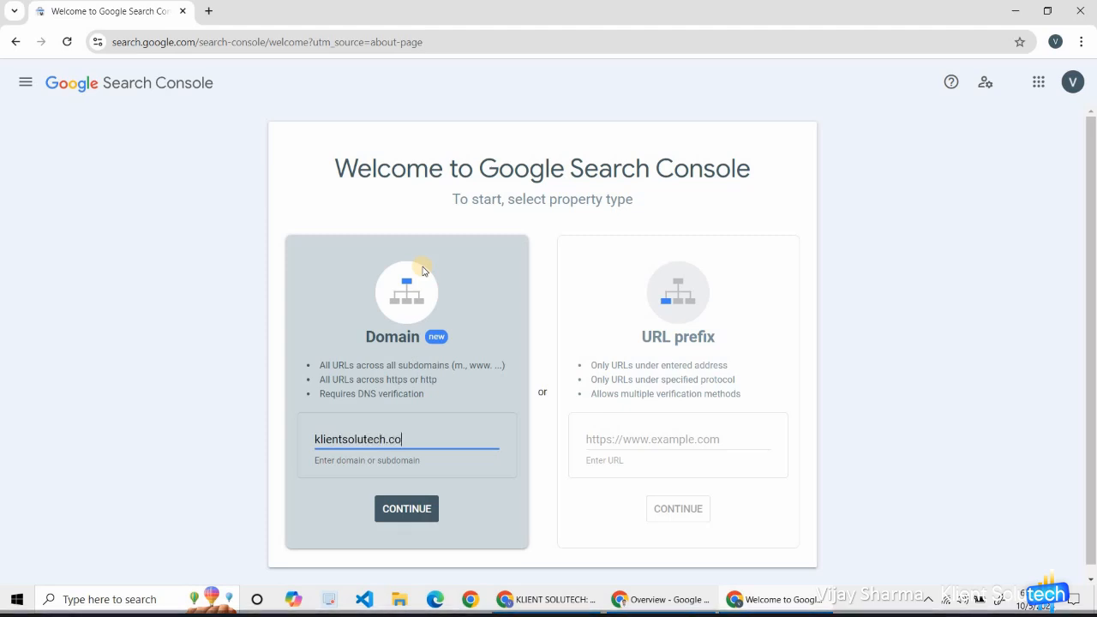
text(m)
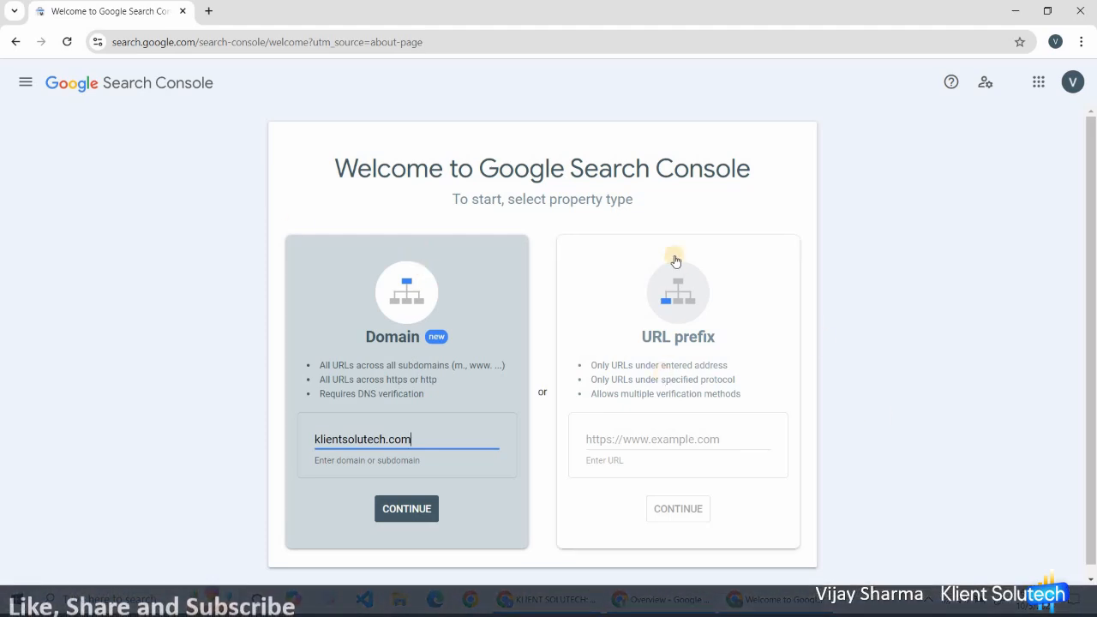
- Enter meet.klientsoluttech.com as the URL prefix, and replace its subdomain with blog
click(657, 438)
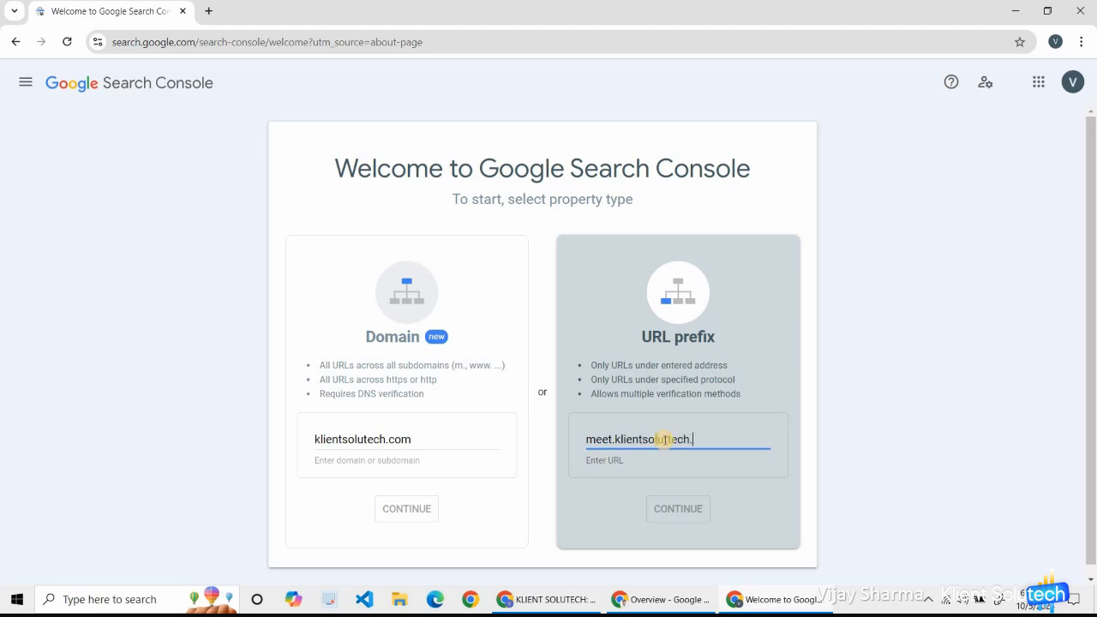
double_click(614, 437)
click(614, 436)
double_click(598, 439)
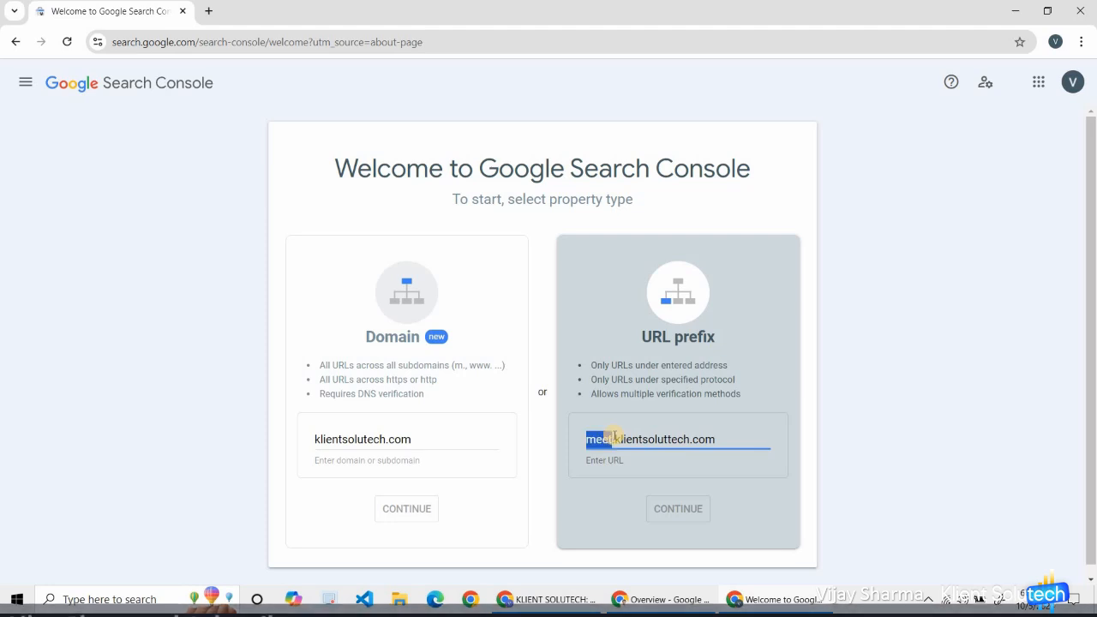
text(blog)
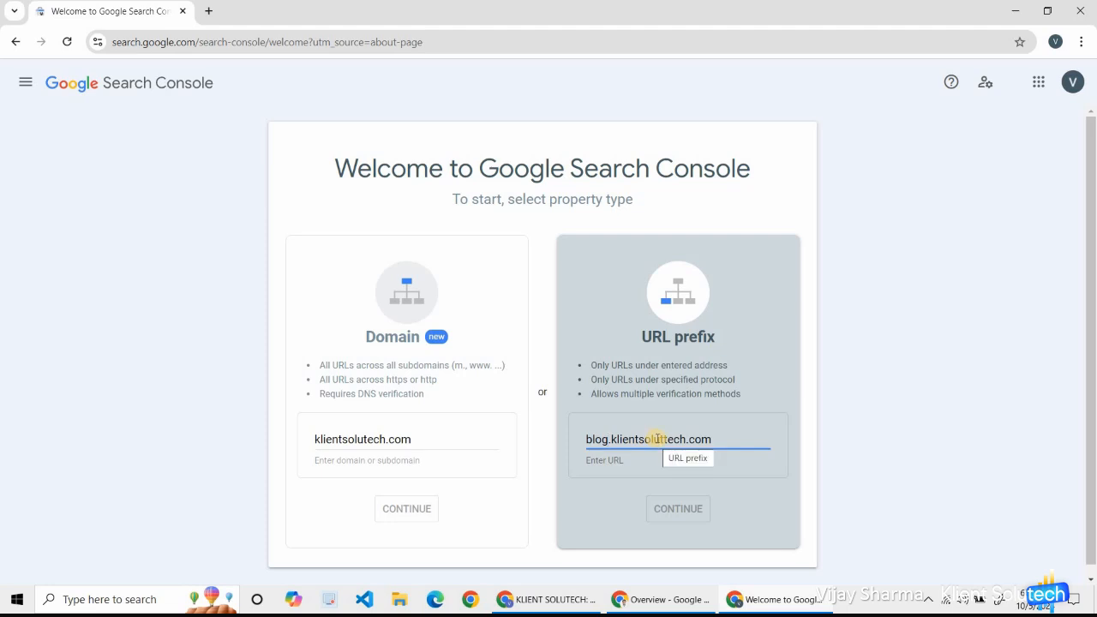
click(372, 438)
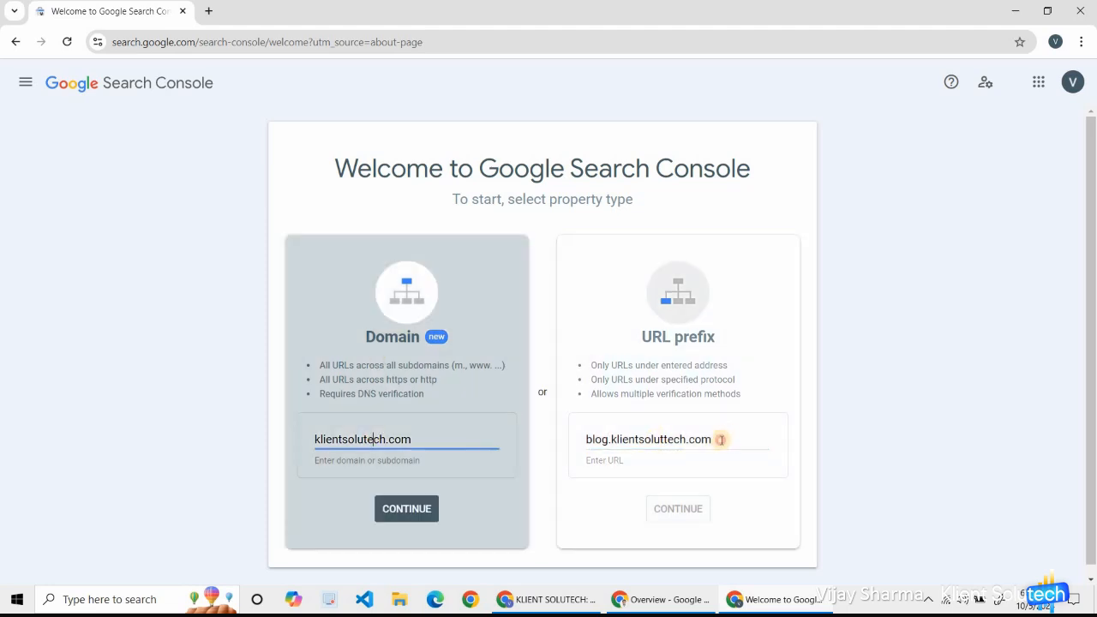
drag(722, 439, 556, 447)
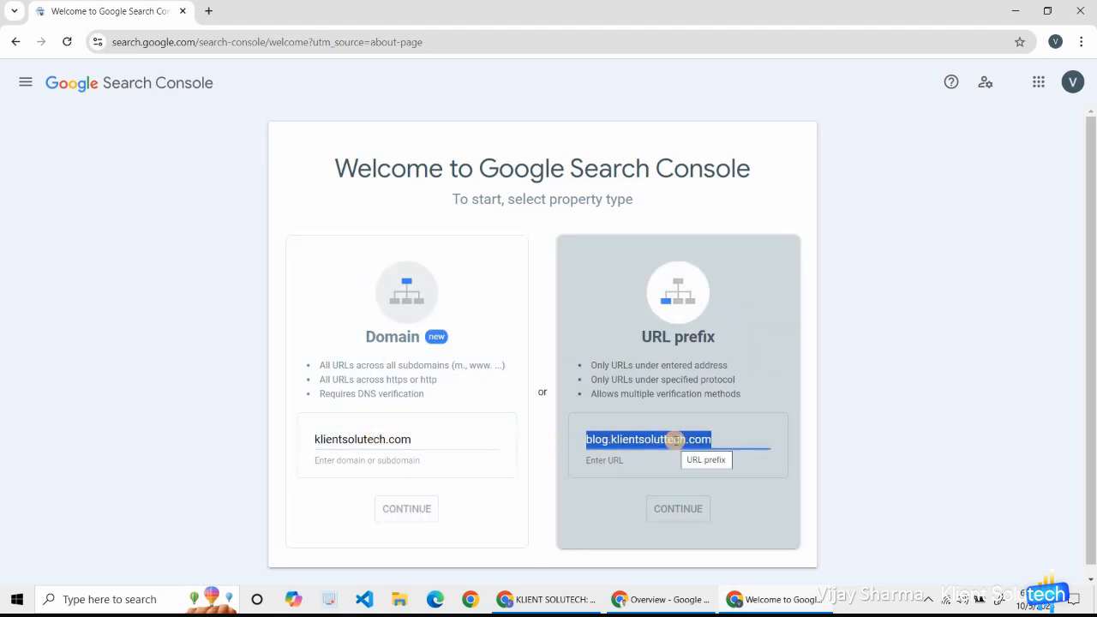
text(www.)
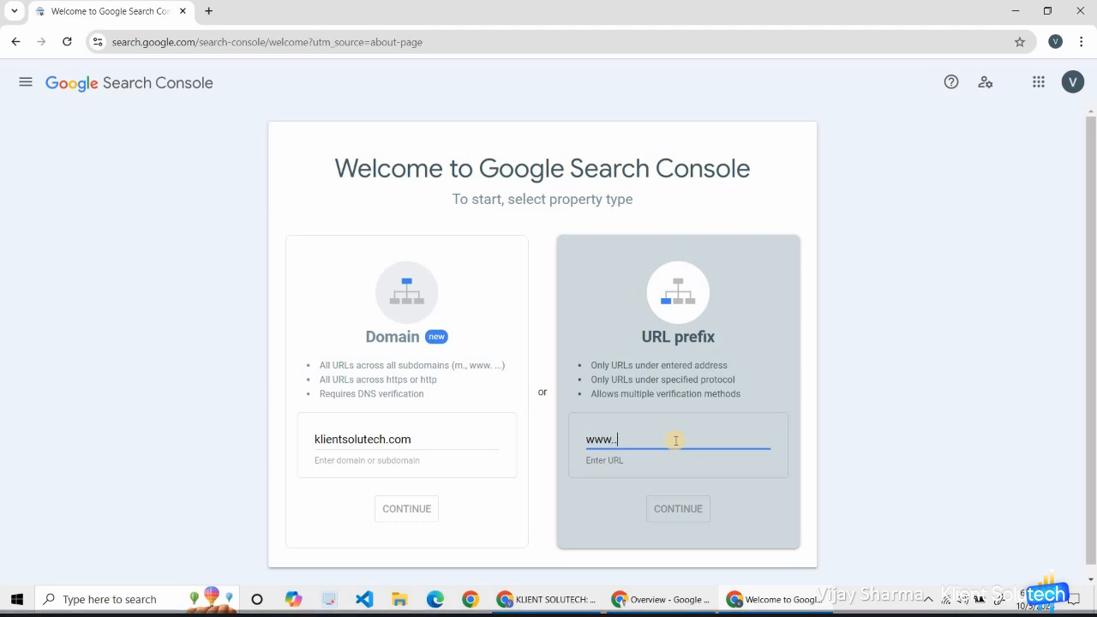
text(klientsolute)
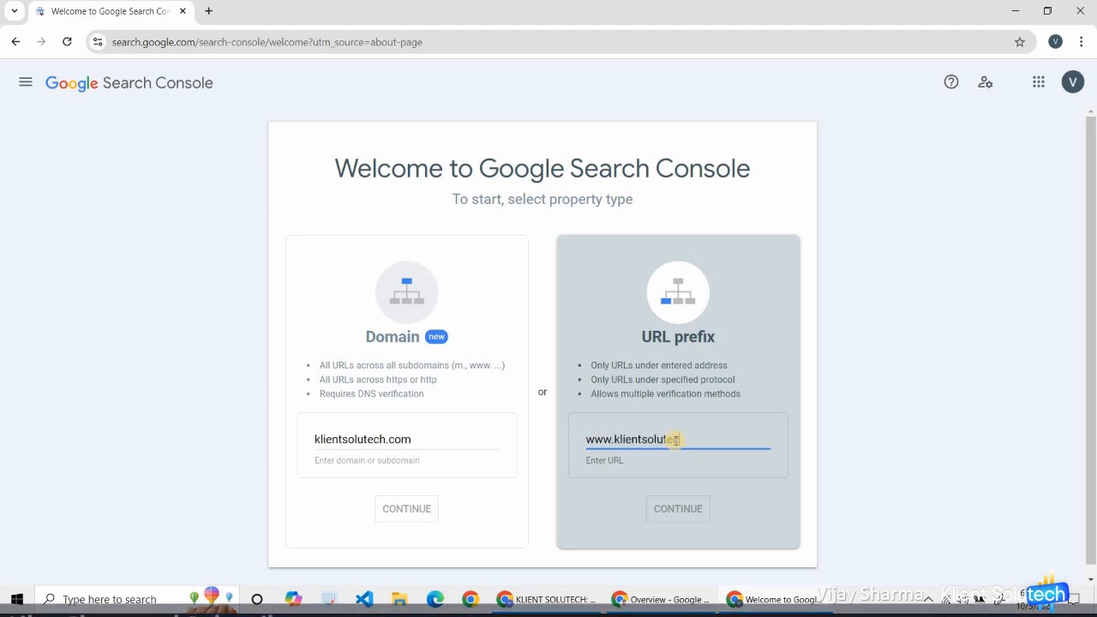
text(ch.com)
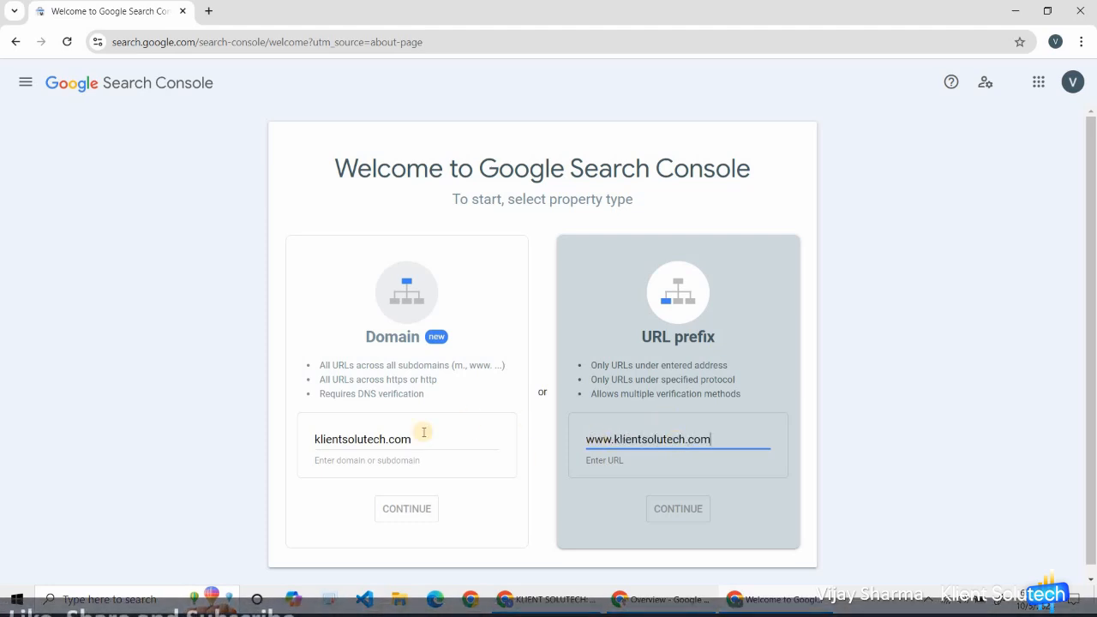
double_click(423, 432)
key(BackSpace)
click(674, 435)
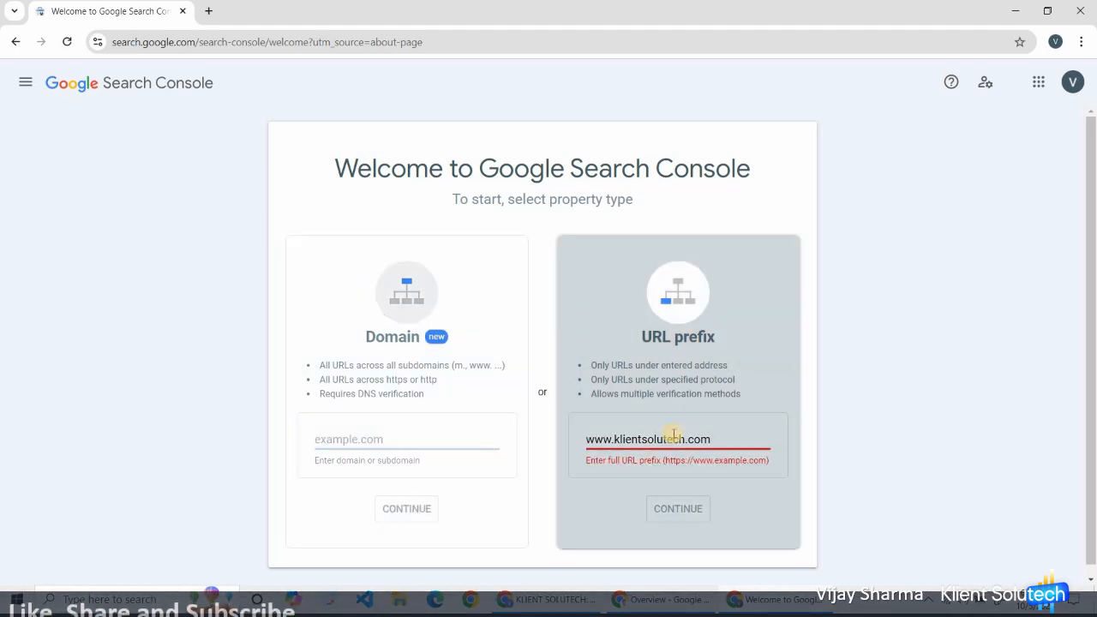
click(614, 439)
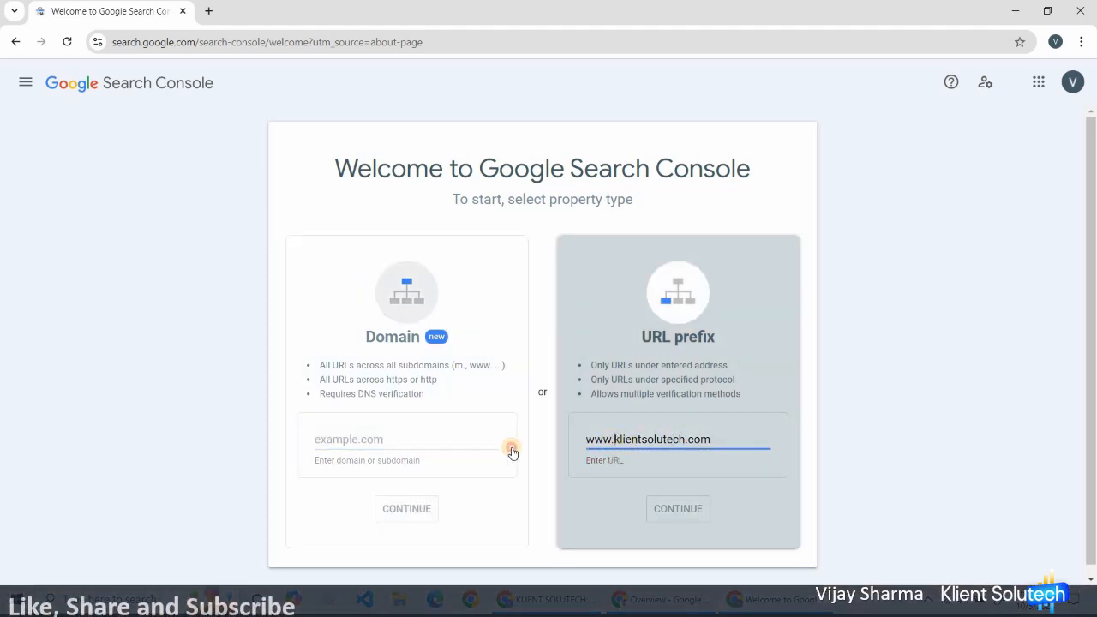
drag(613, 439, 512, 451)
key(BackSpace)
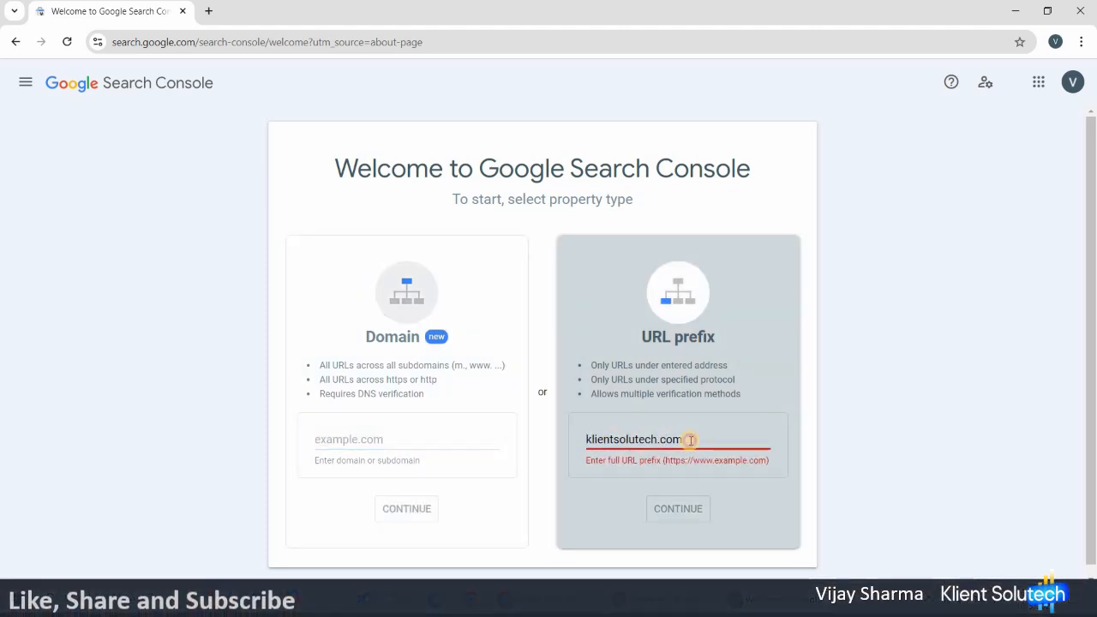
click(691, 439)
click(779, 387)
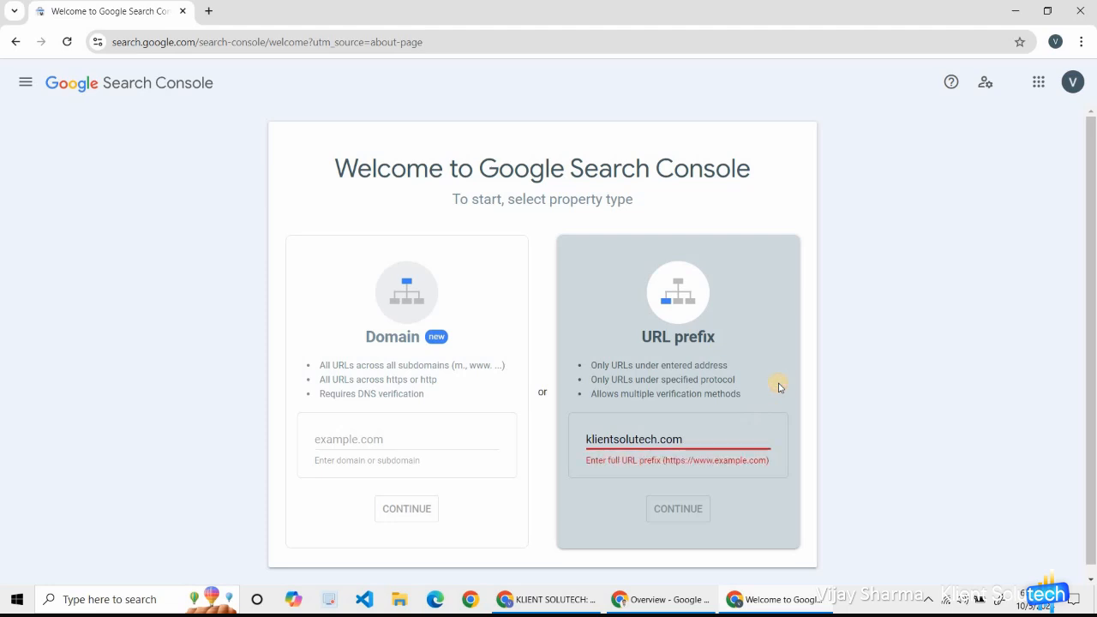
click(630, 439)
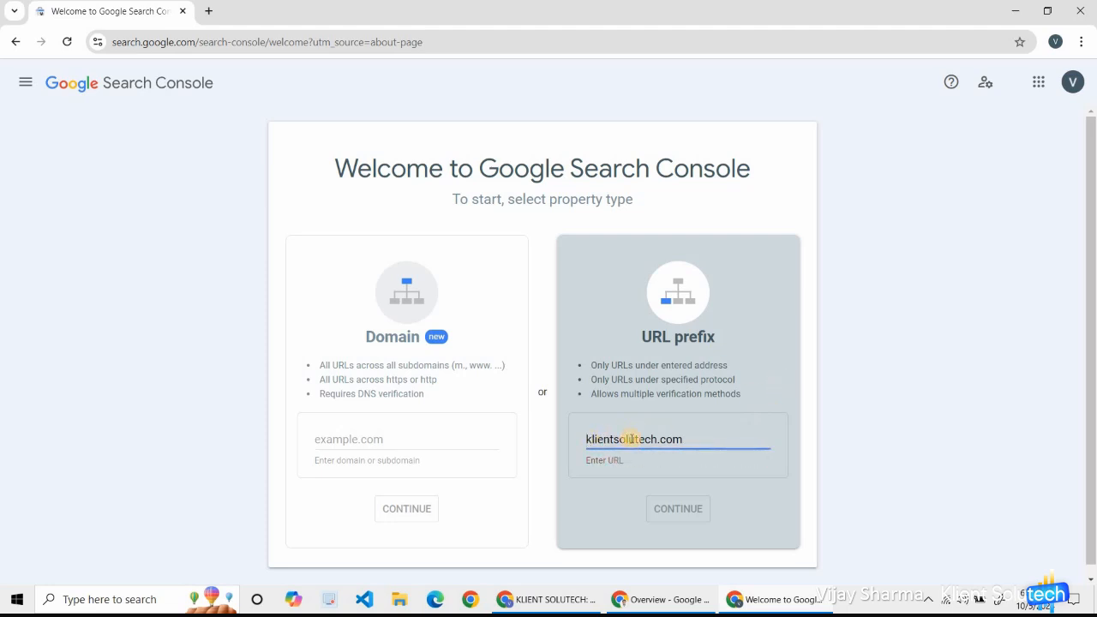
text(www.)
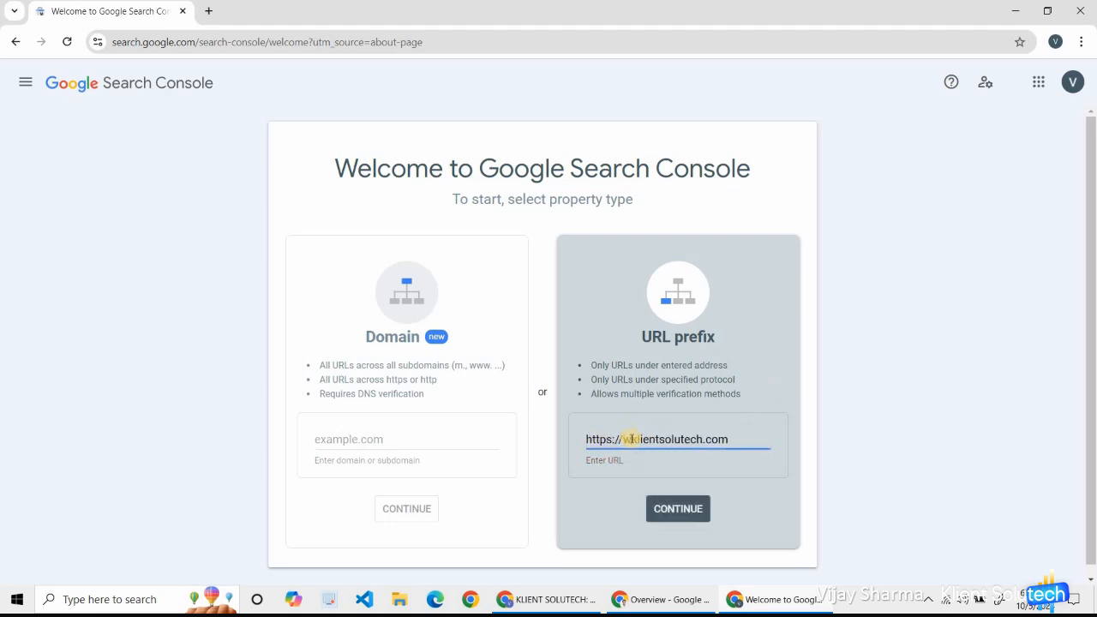
- Enter klientsolutech.com as the domain in the Domain property type
click(370, 441)
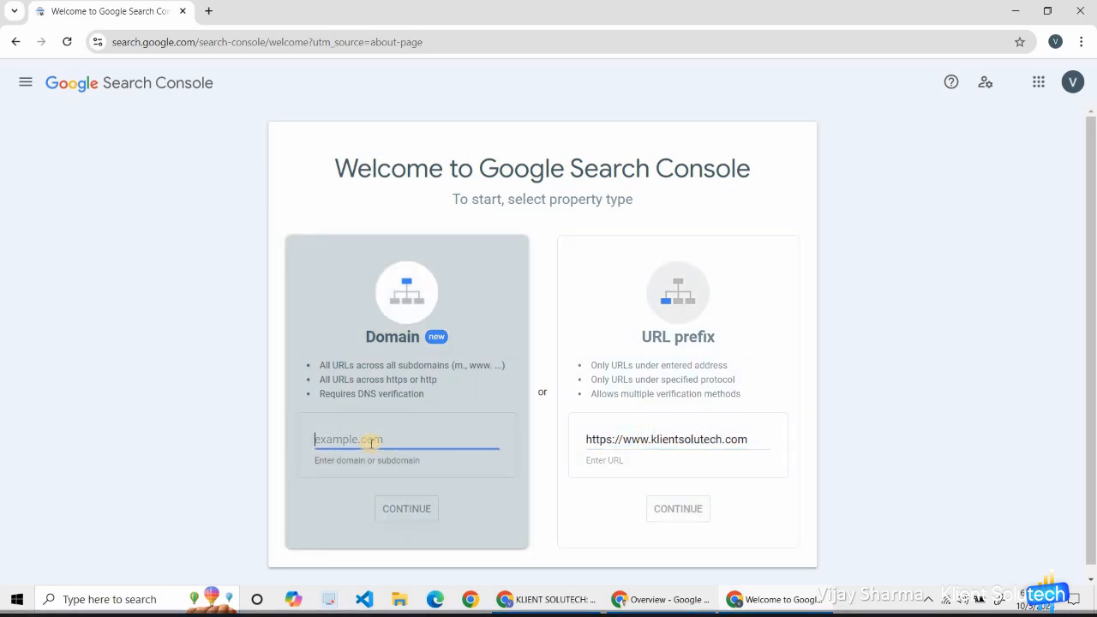
text(klientsolutech.co)
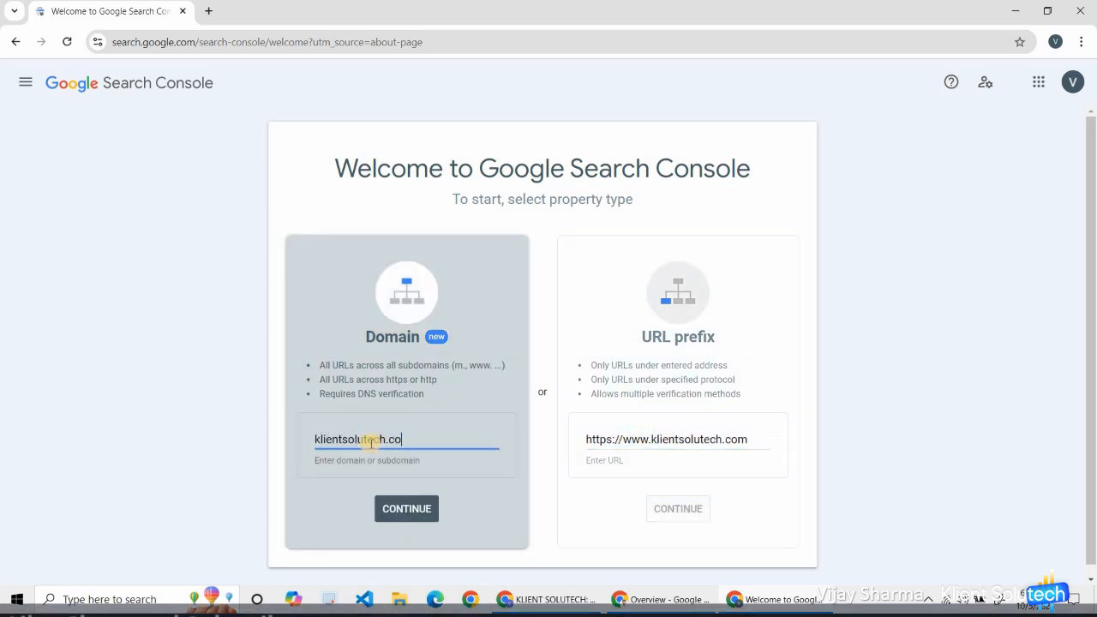
text(m)
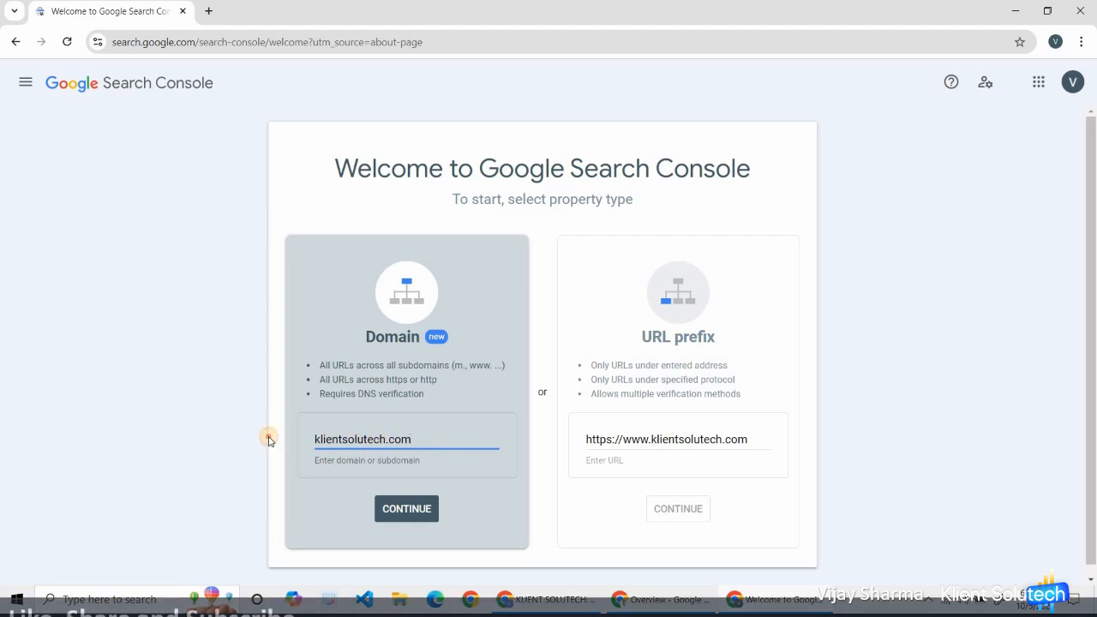
key(ctrl+a)
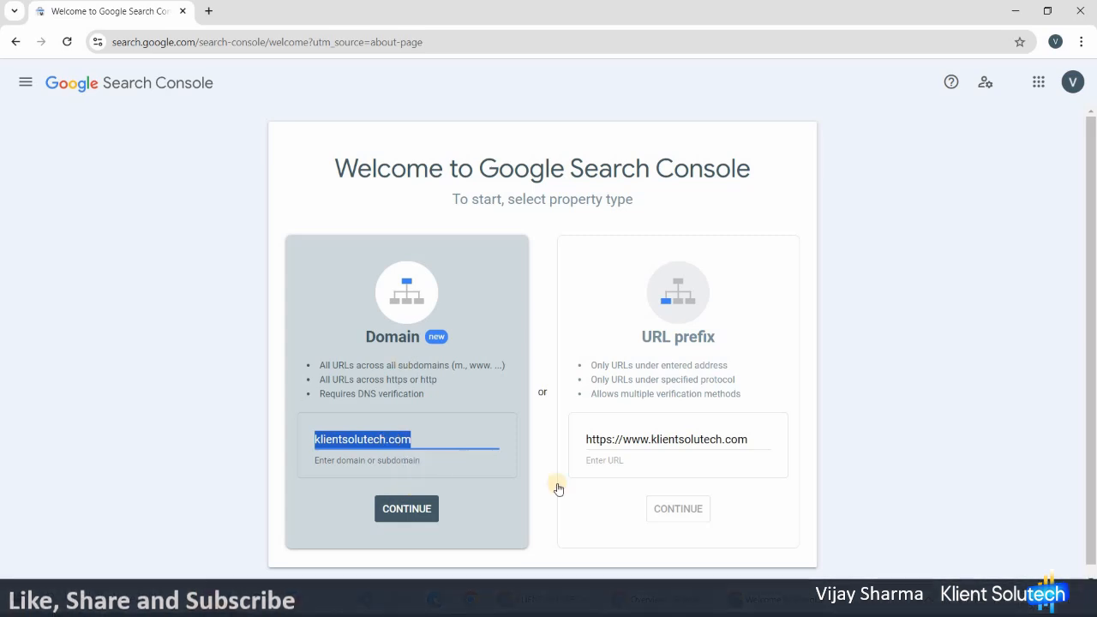
- Clear the URL prefix entry and continue with the Domain property for klientsolutech.com
click(647, 431)
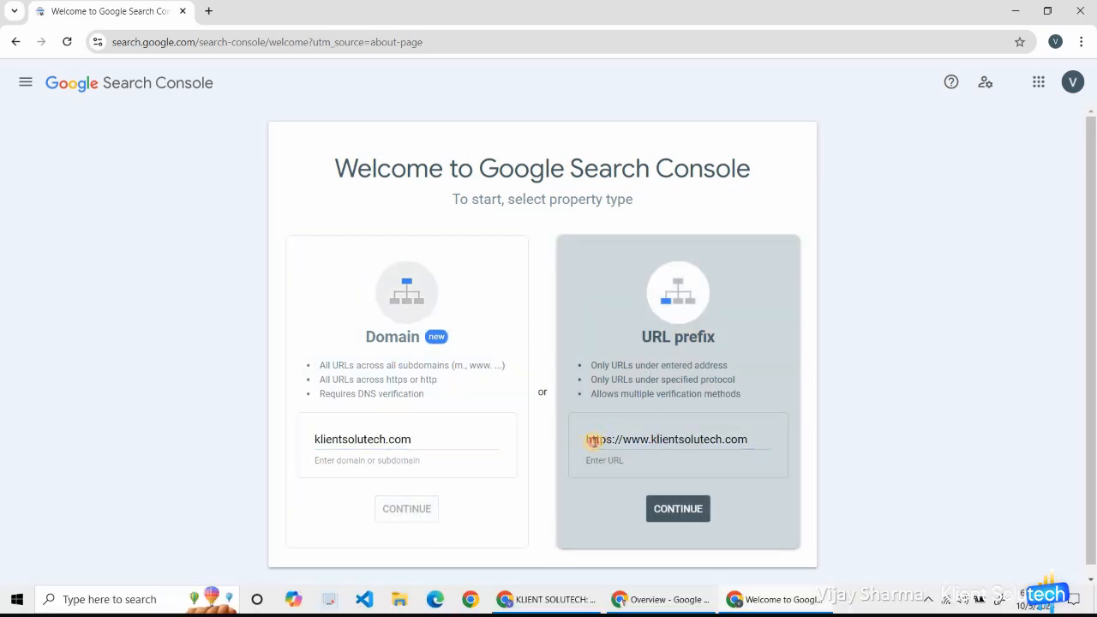
triple_click(766, 440)
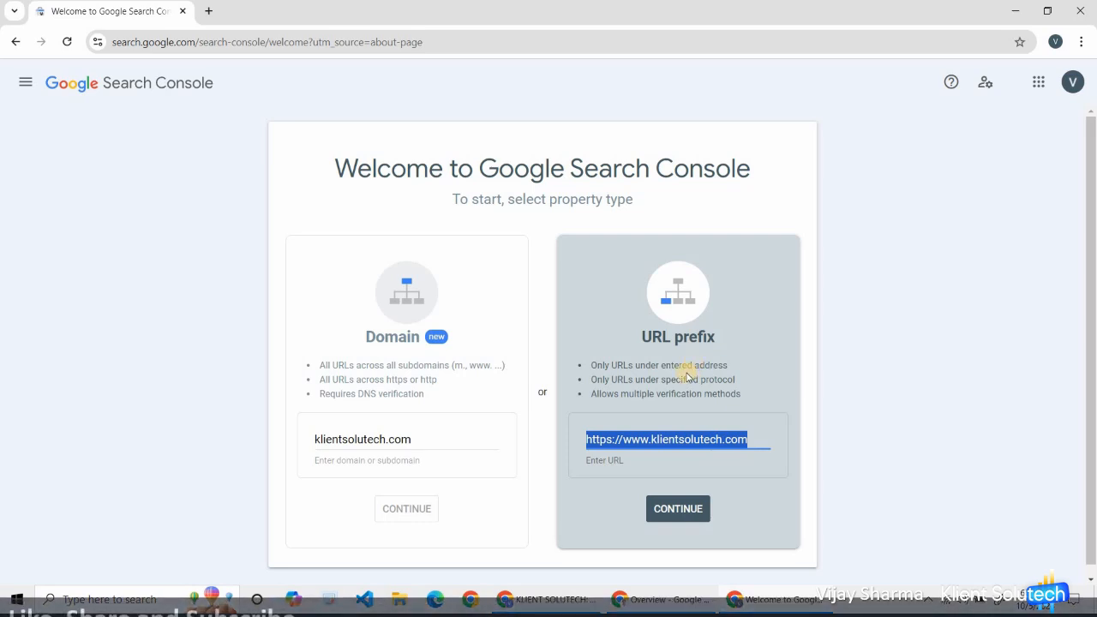
key(BackSpace)
click(416, 360)
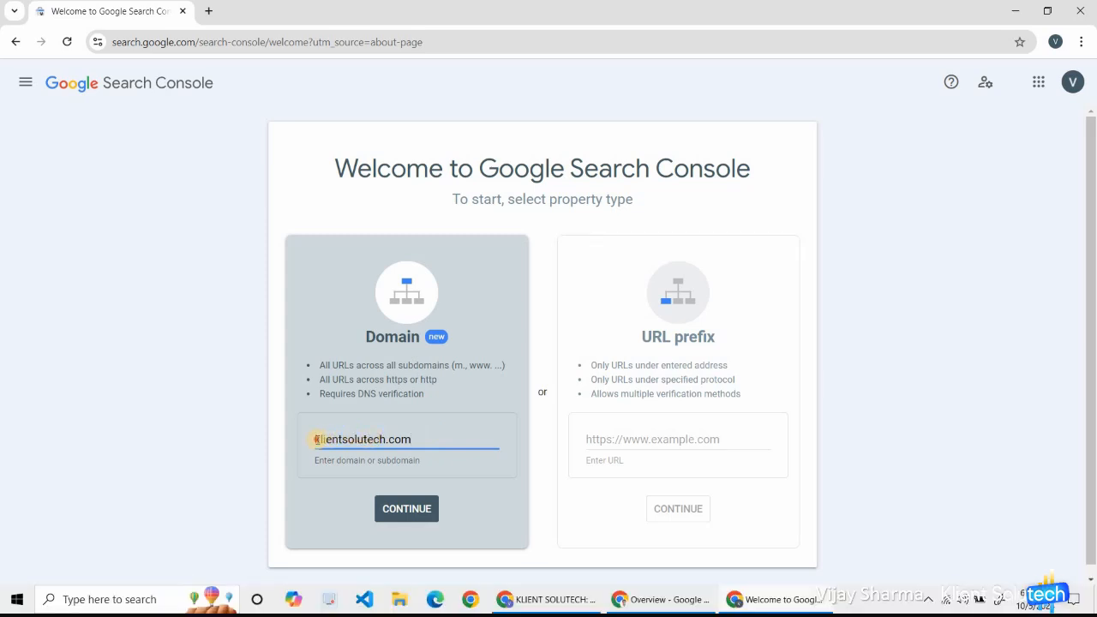
double_click(489, 439)
click(416, 514)
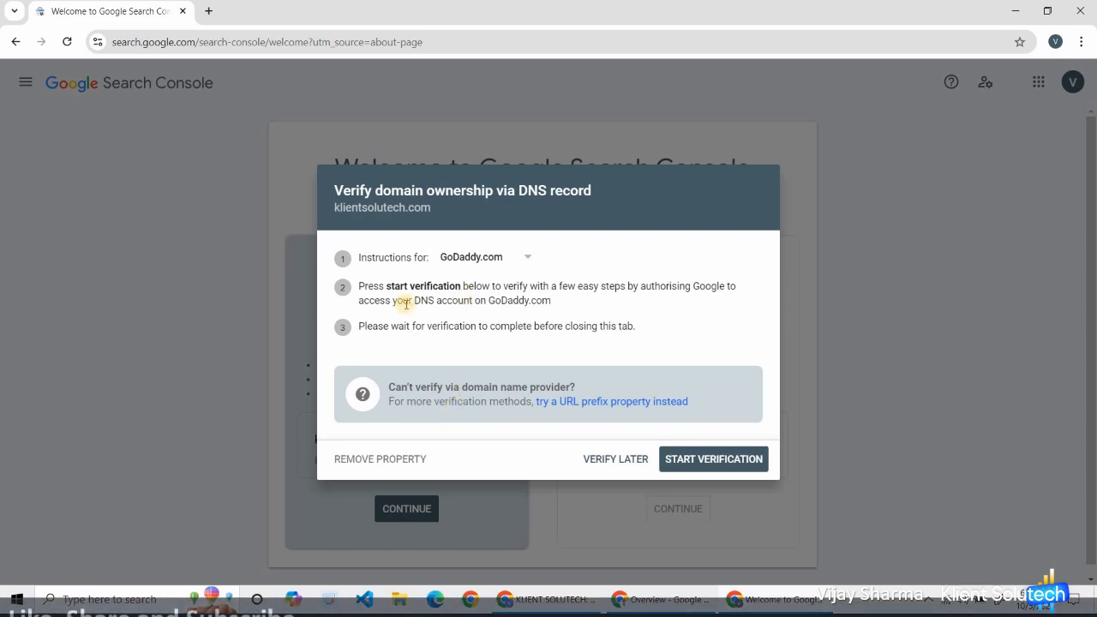
- Set the DNS verification instructions to Any DNS provider
drag(470, 300, 419, 300)
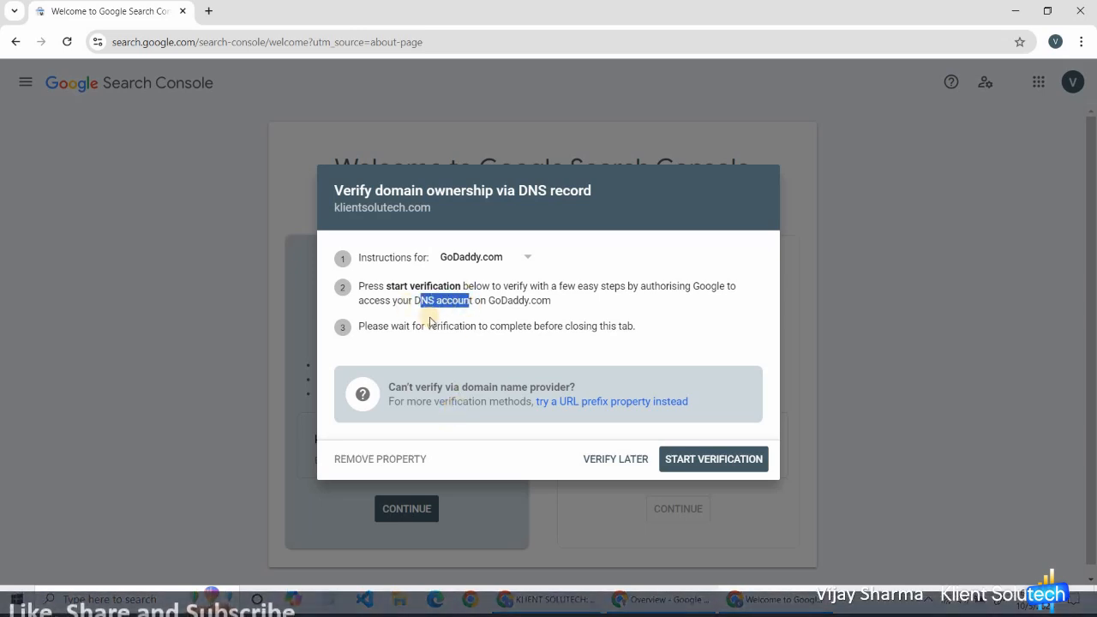
click(446, 300)
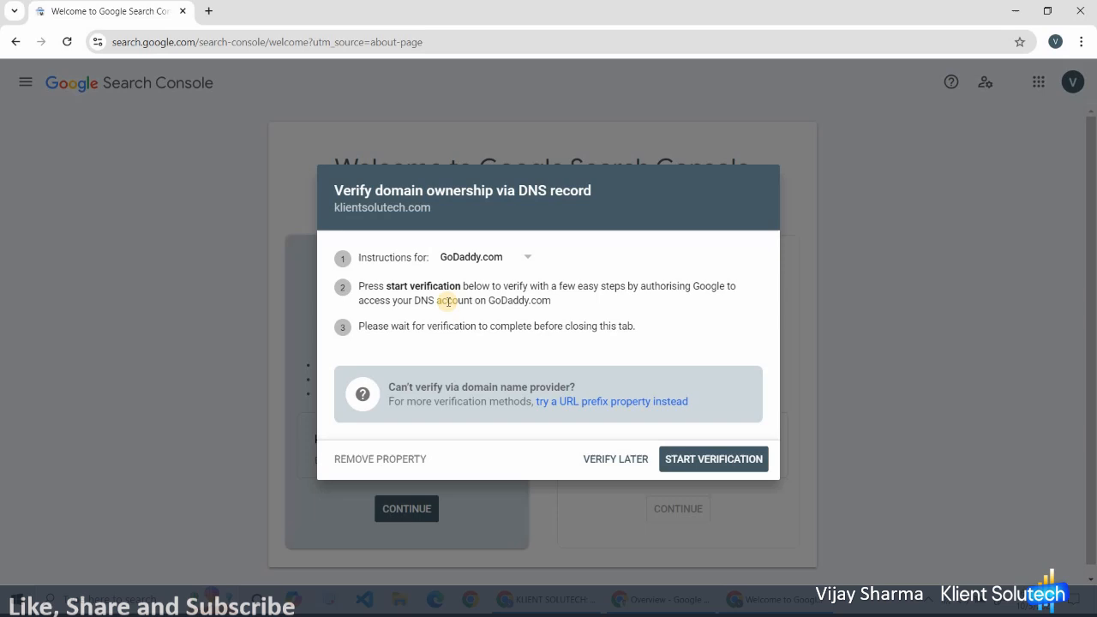
click(502, 261)
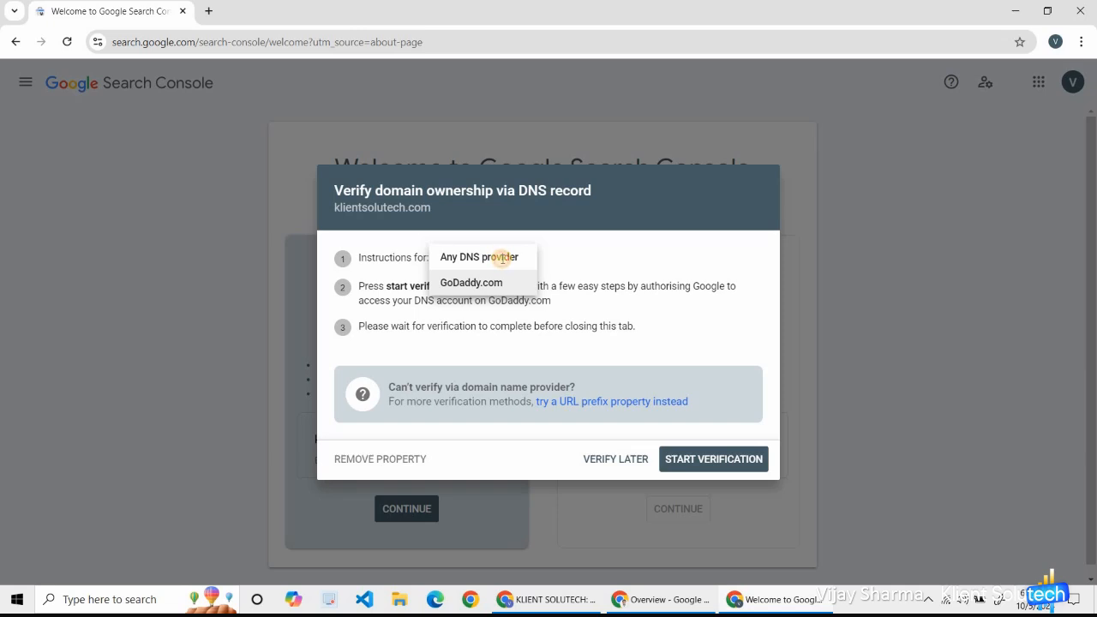
click(503, 257)
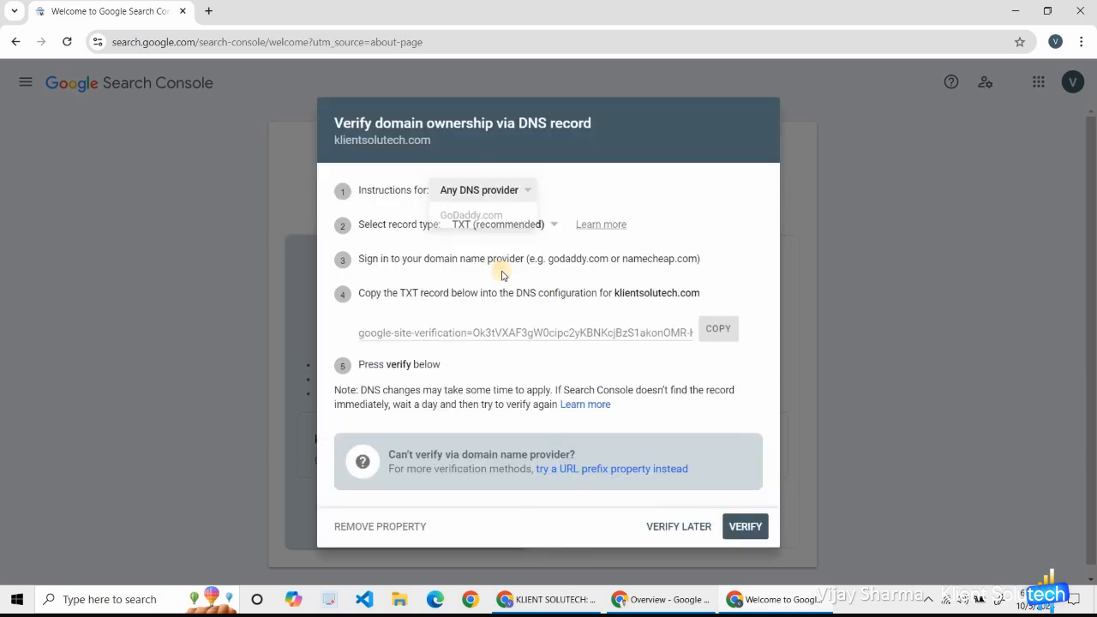
- Switch the verification record type to CNAME, and set it back to TXT (recommended)
click(515, 229)
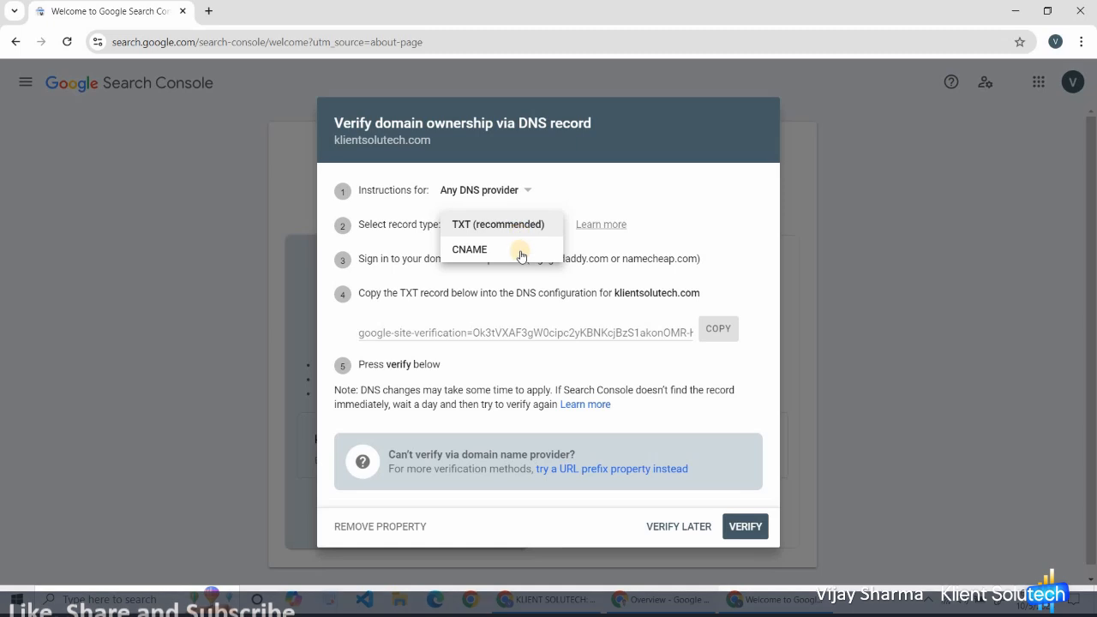
click(521, 248)
click(531, 221)
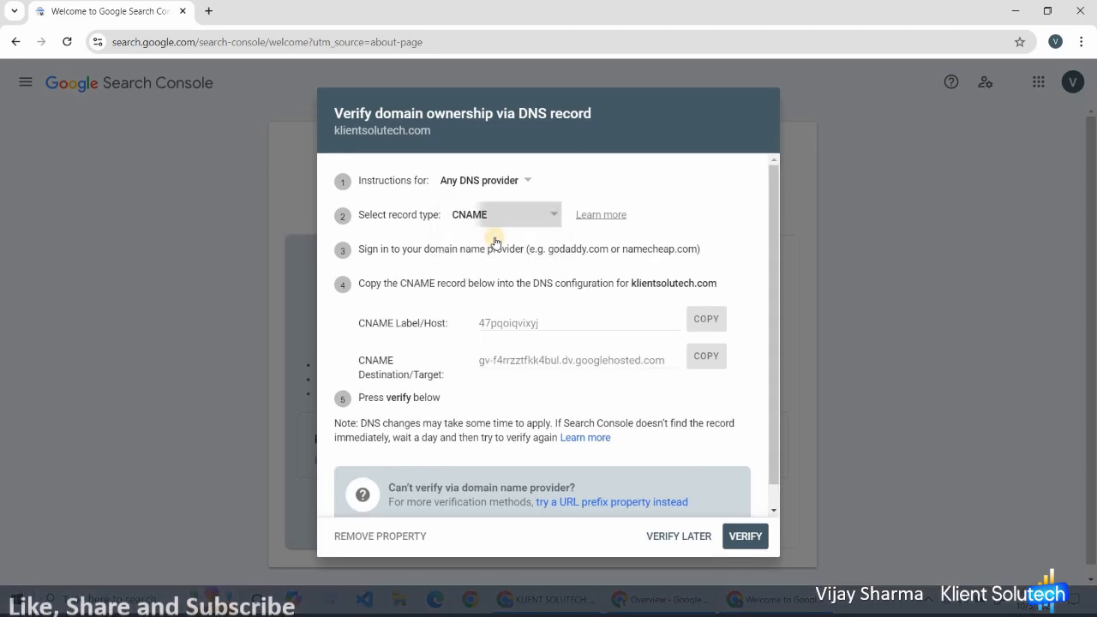
click(495, 220)
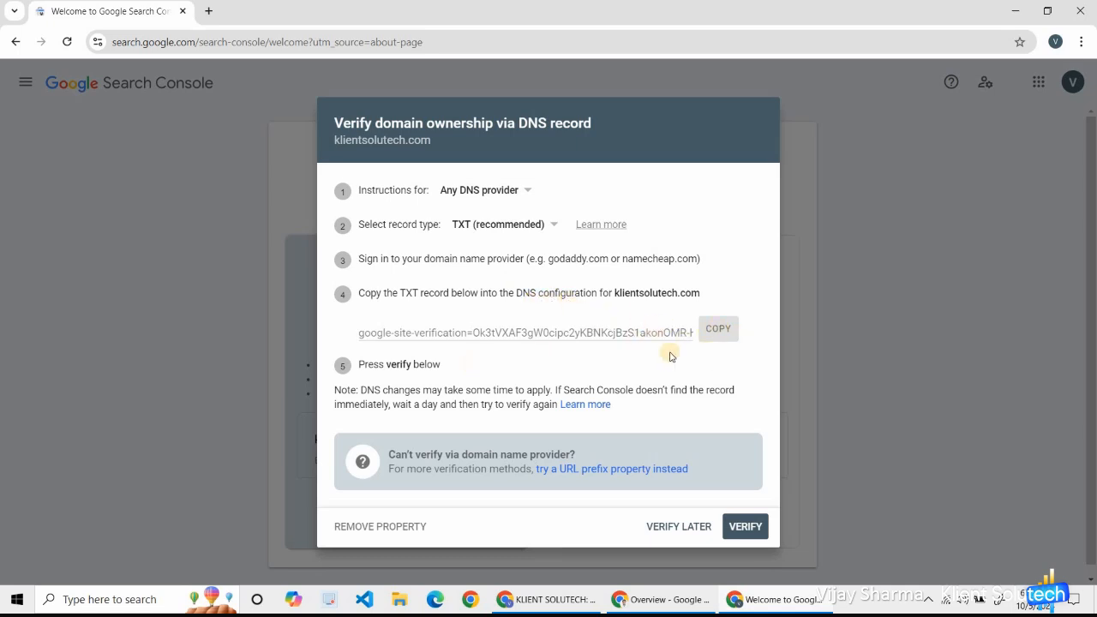
- Copy the TXT verification record for klientsolutech.com and switch to the GoDaddy products page
triple_click(507, 329)
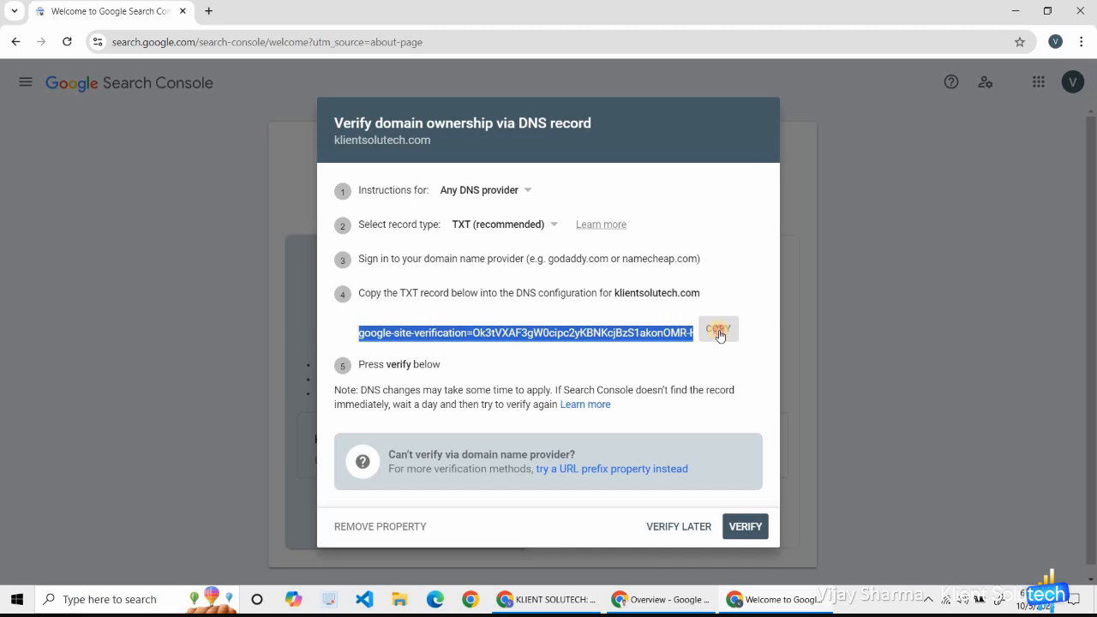
click(718, 328)
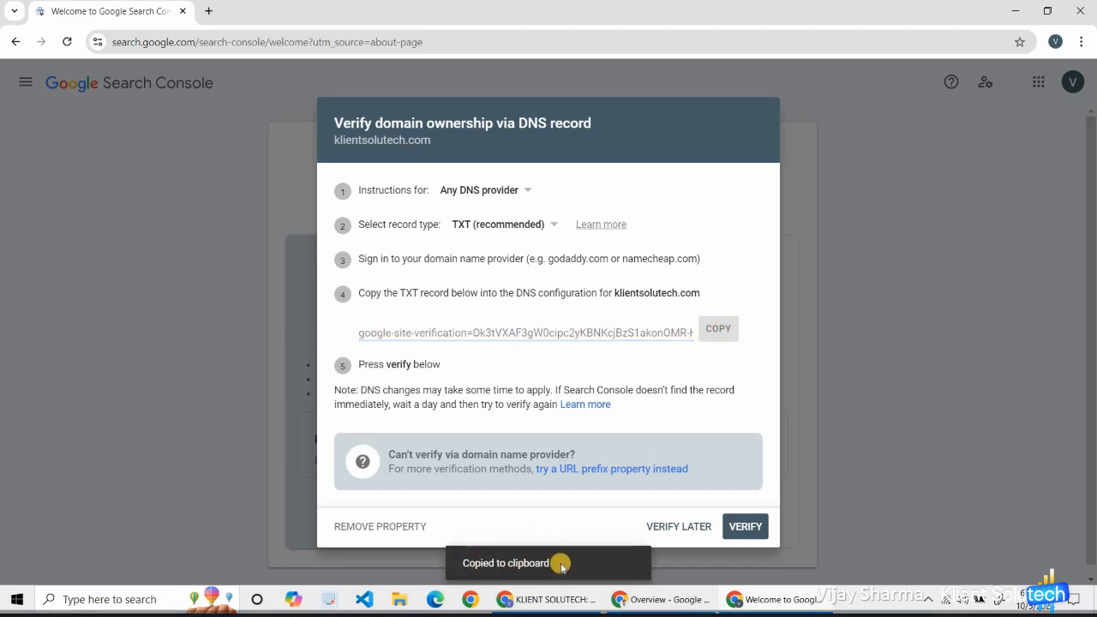
click(545, 598)
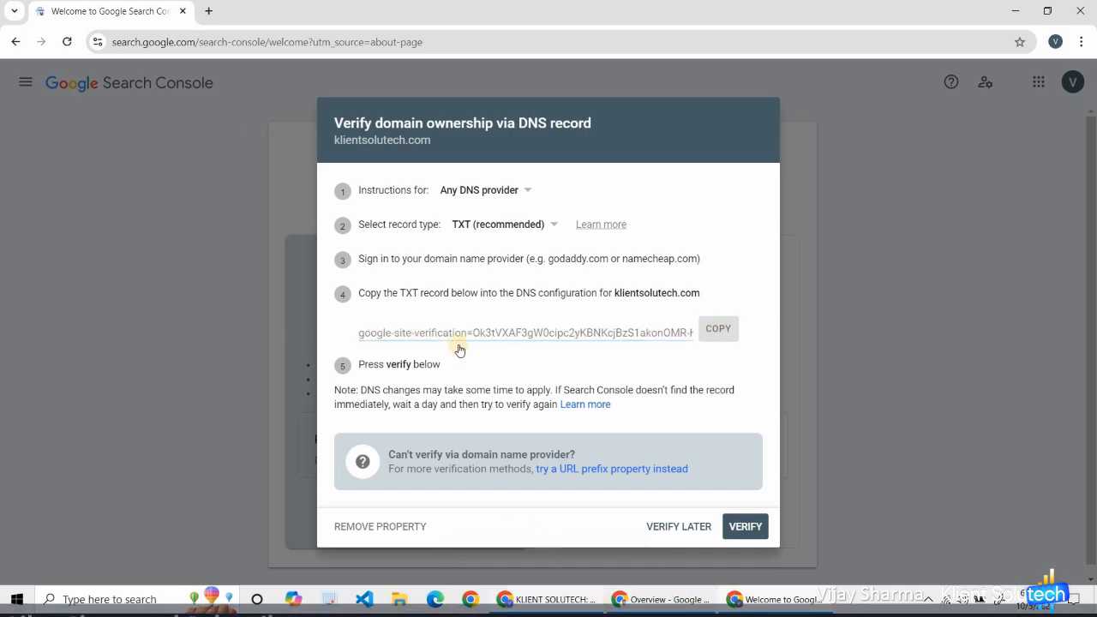
click(83, 10)
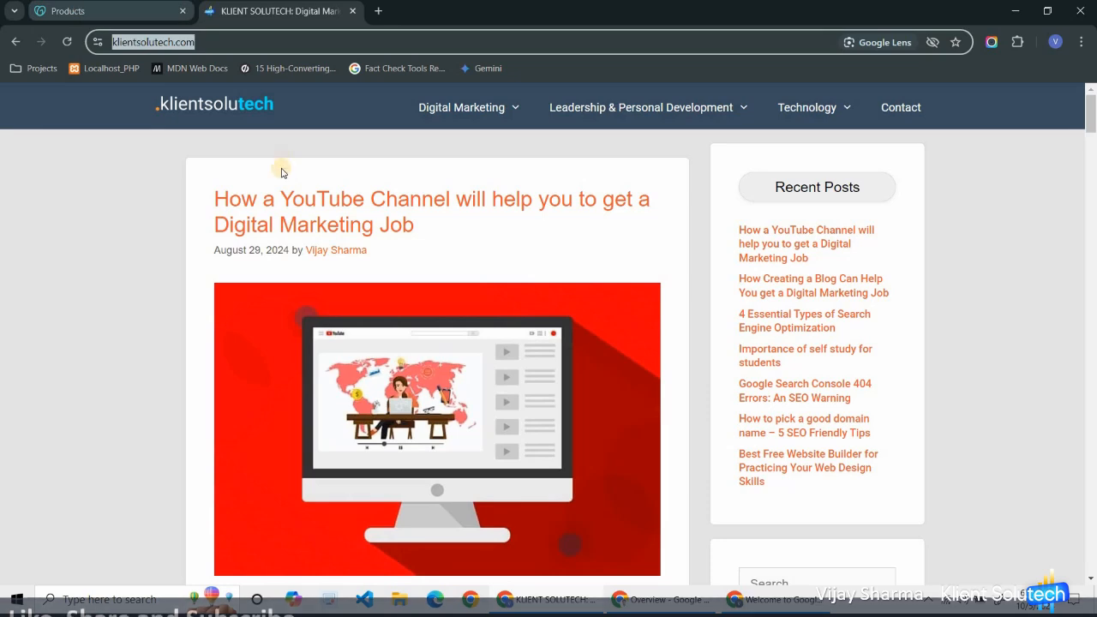
- Open the DNS management of the klientsolutech.com domain
scroll(524, 234, down, 3)
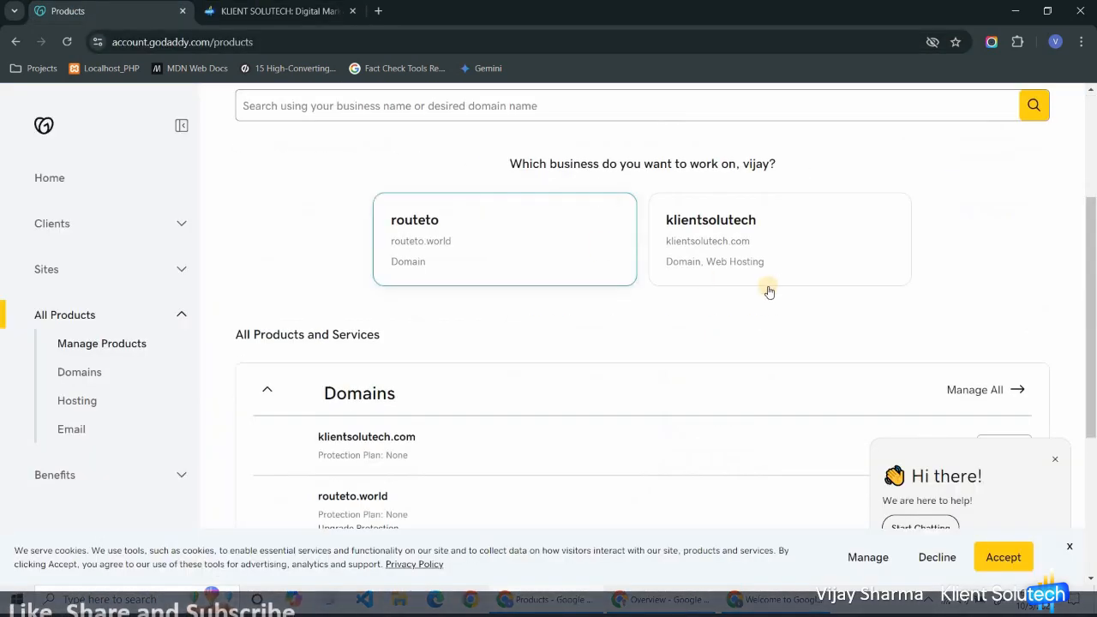
scroll(776, 282, down, 2)
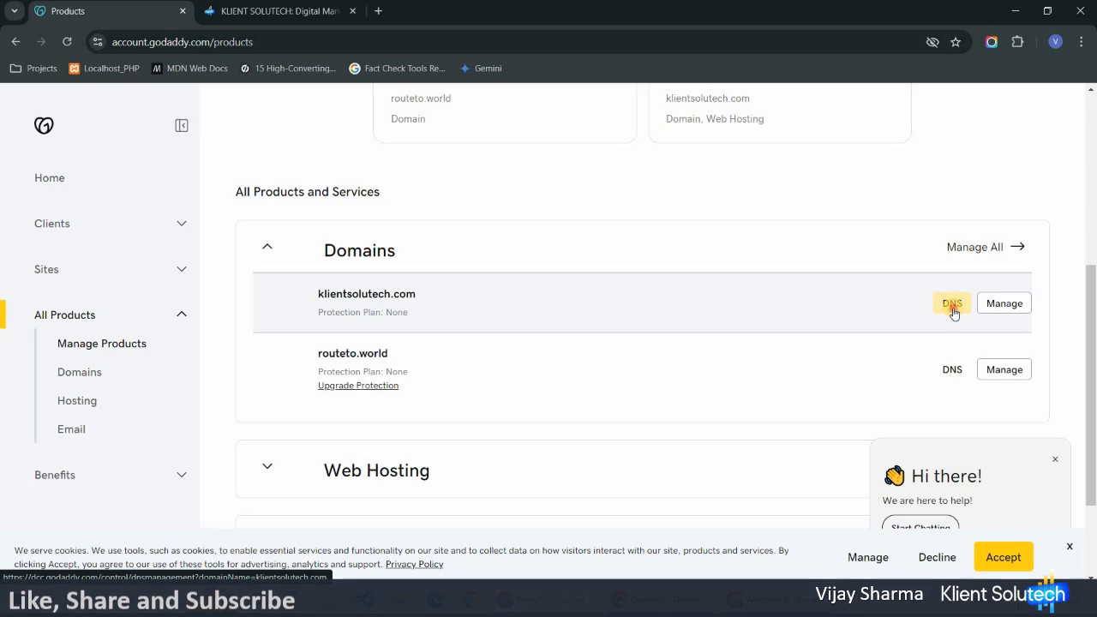
click(952, 305)
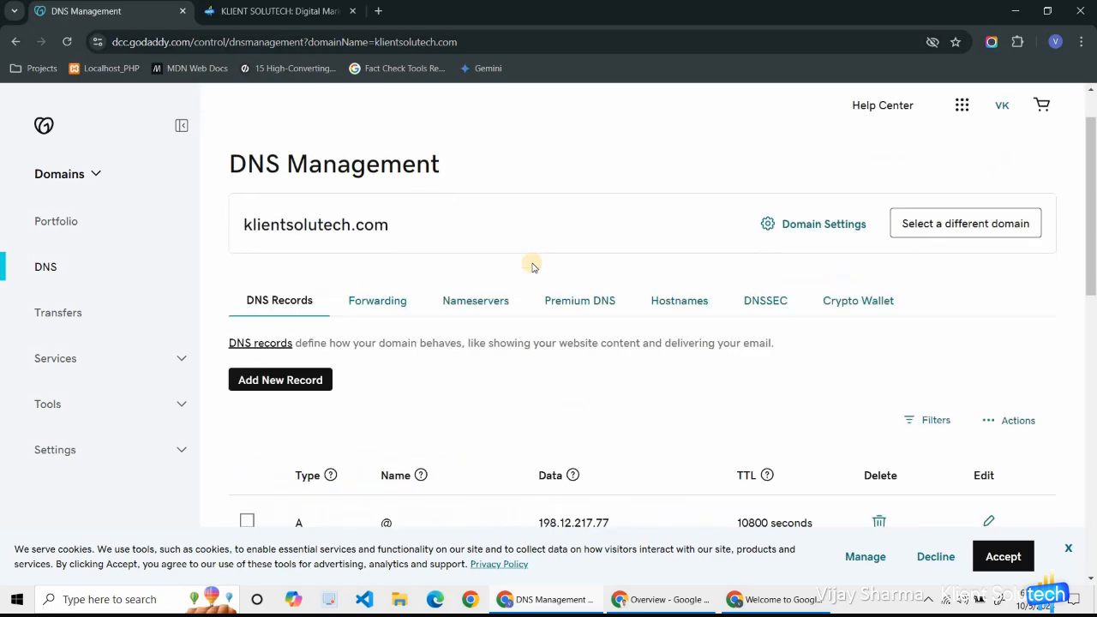
- Look through the existing DNS records of klientsolutech.com, checking their types, names and data
scroll(458, 334, down, 2)
scroll(458, 334, down, 6)
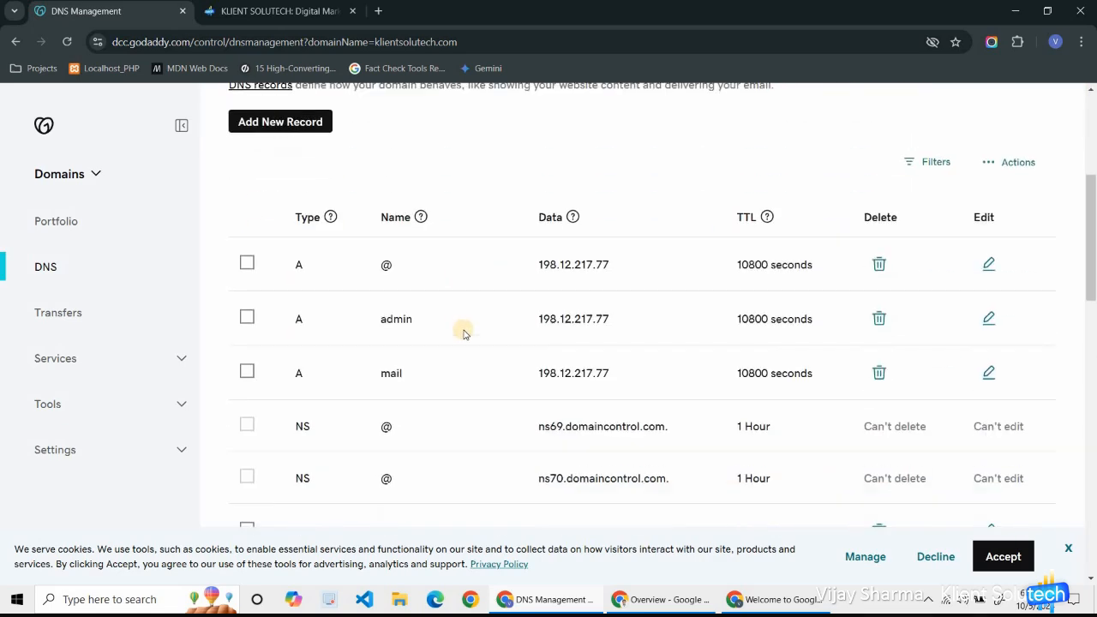
scroll(463, 334, up, 3)
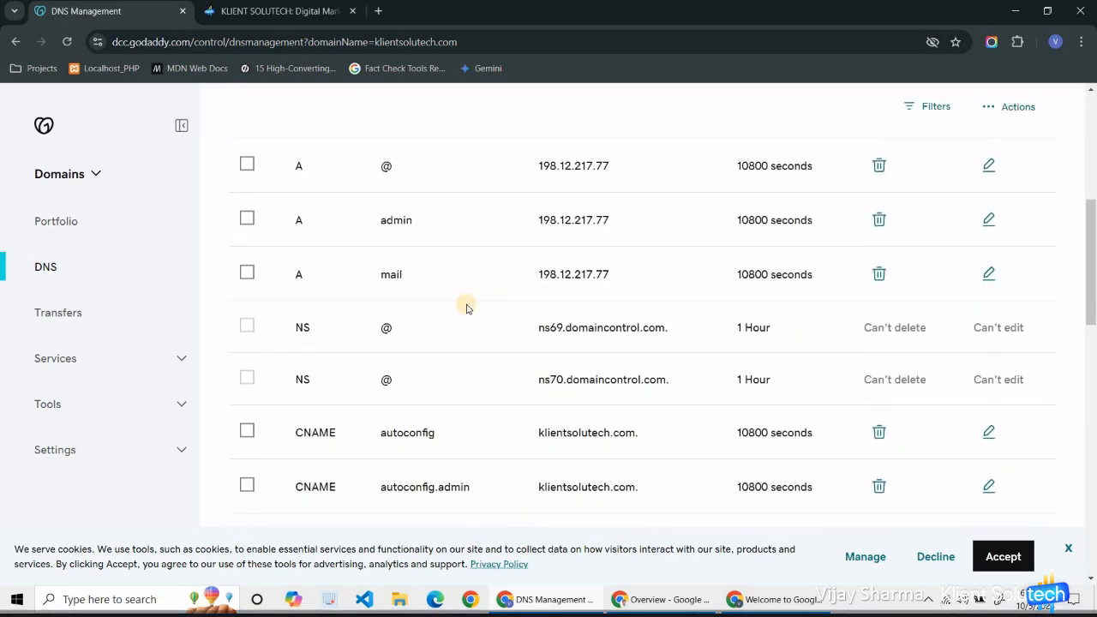
scroll(326, 377, down, 3)
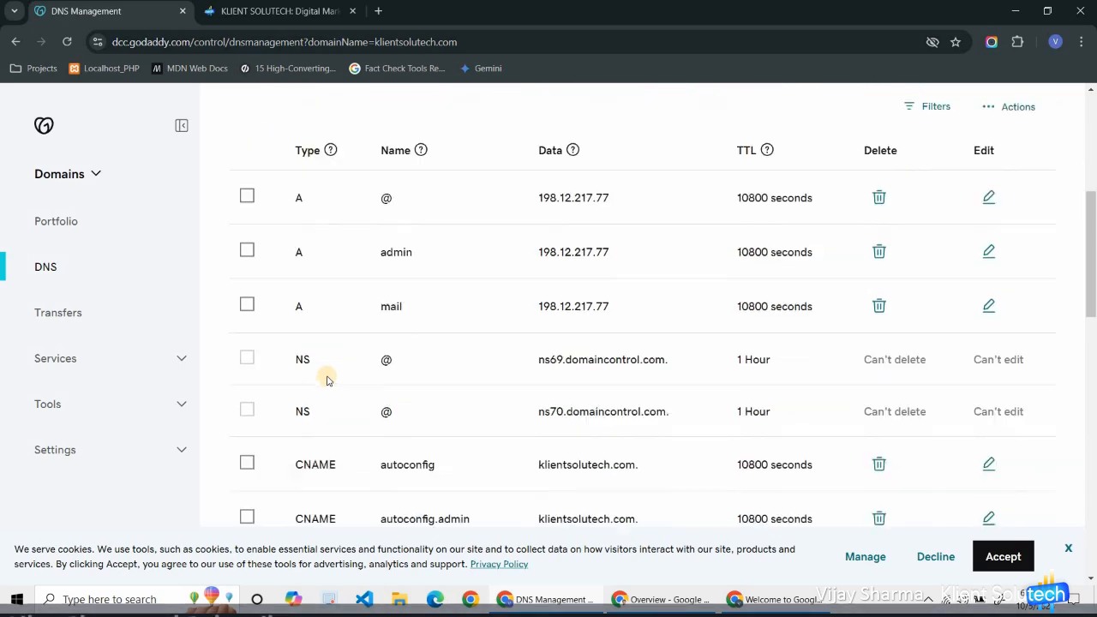
scroll(356, 360, down, 3)
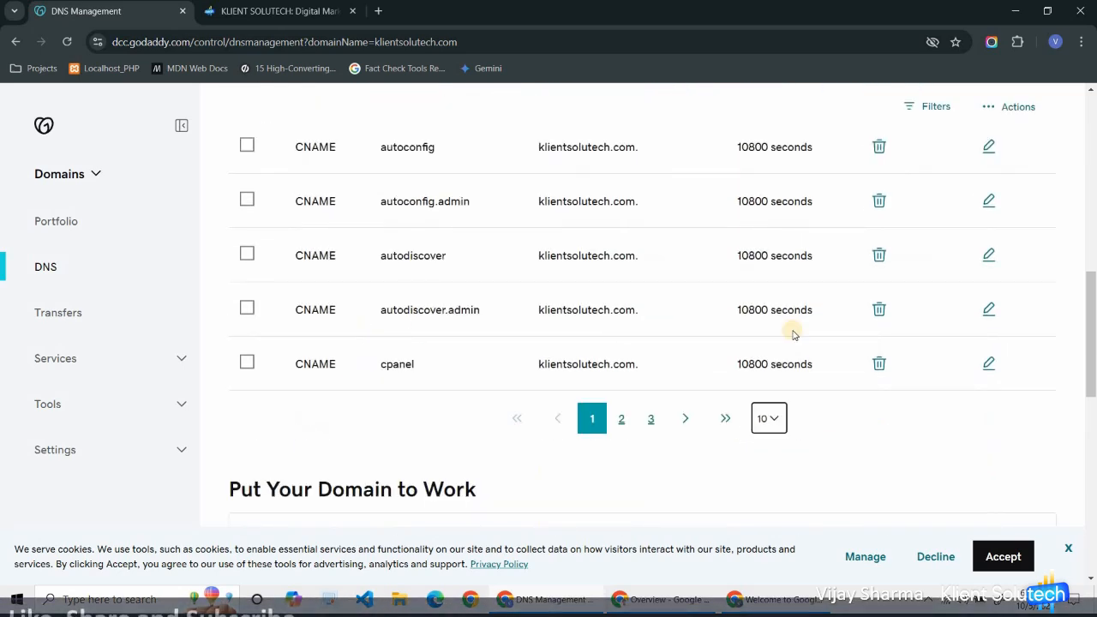
scroll(759, 320, up, 4)
scroll(707, 322, up, 2)
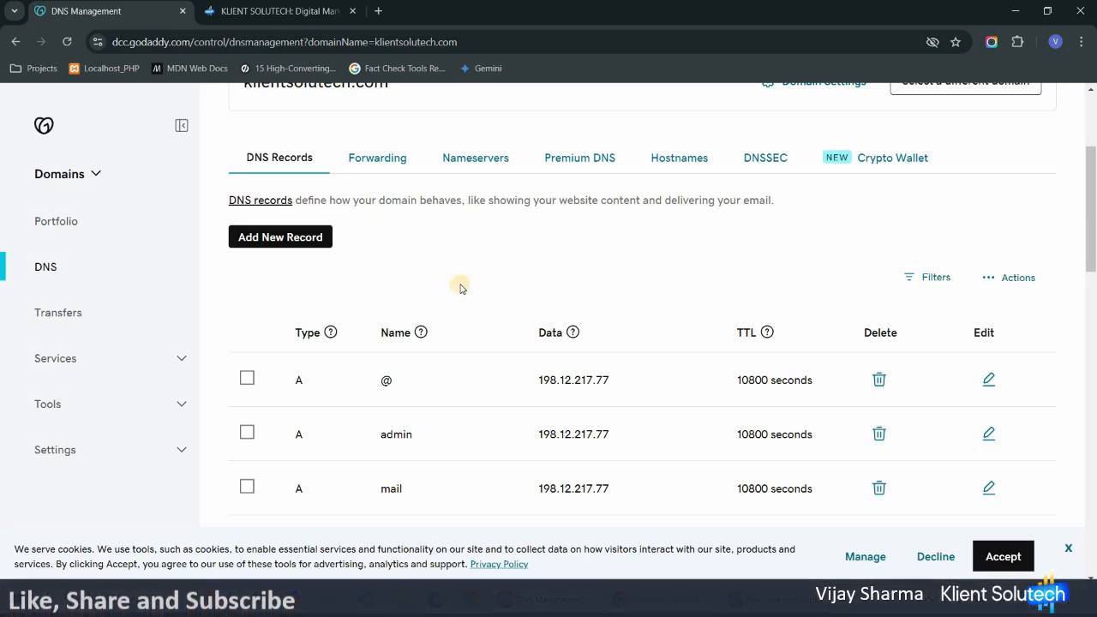
- Start a new DNS record for klientsolutech.com with type TXT and name @
click(289, 239)
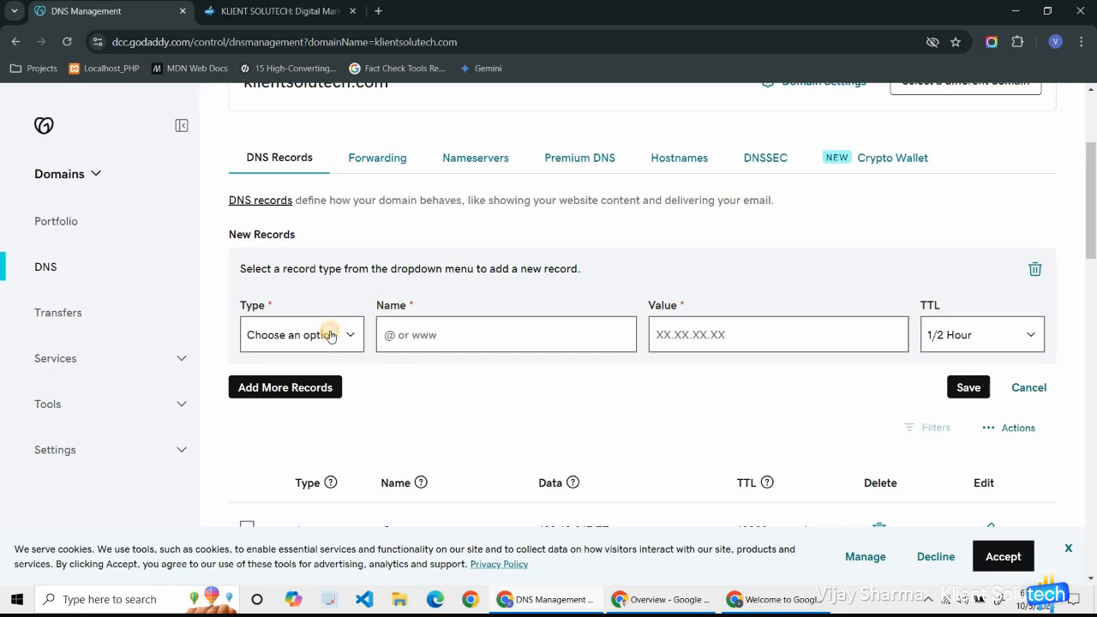
click(330, 336)
click(307, 464)
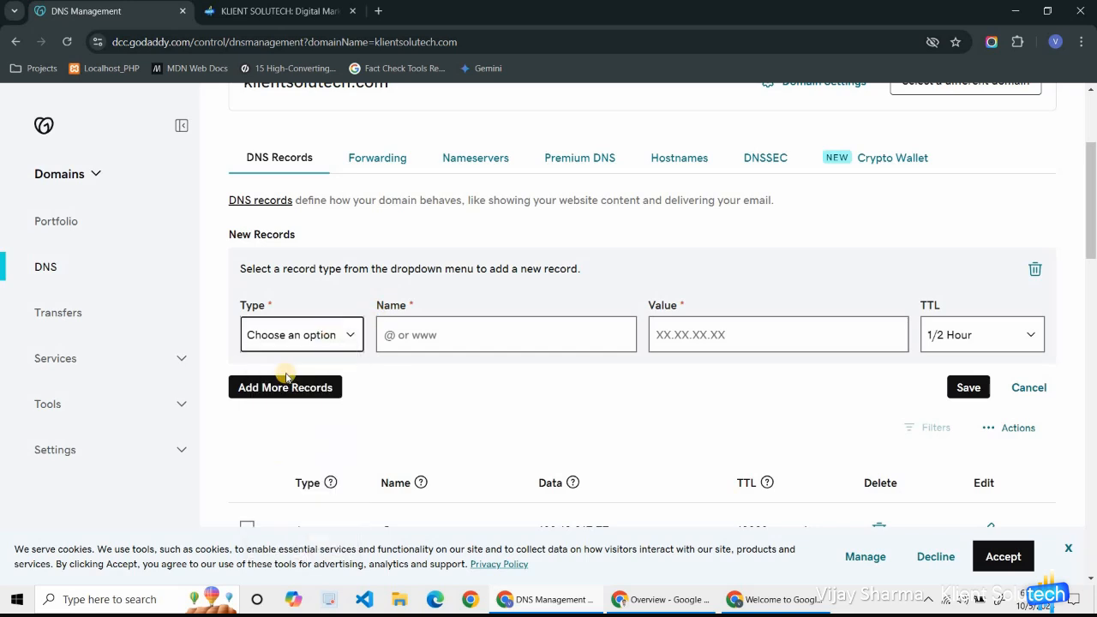
click(459, 333)
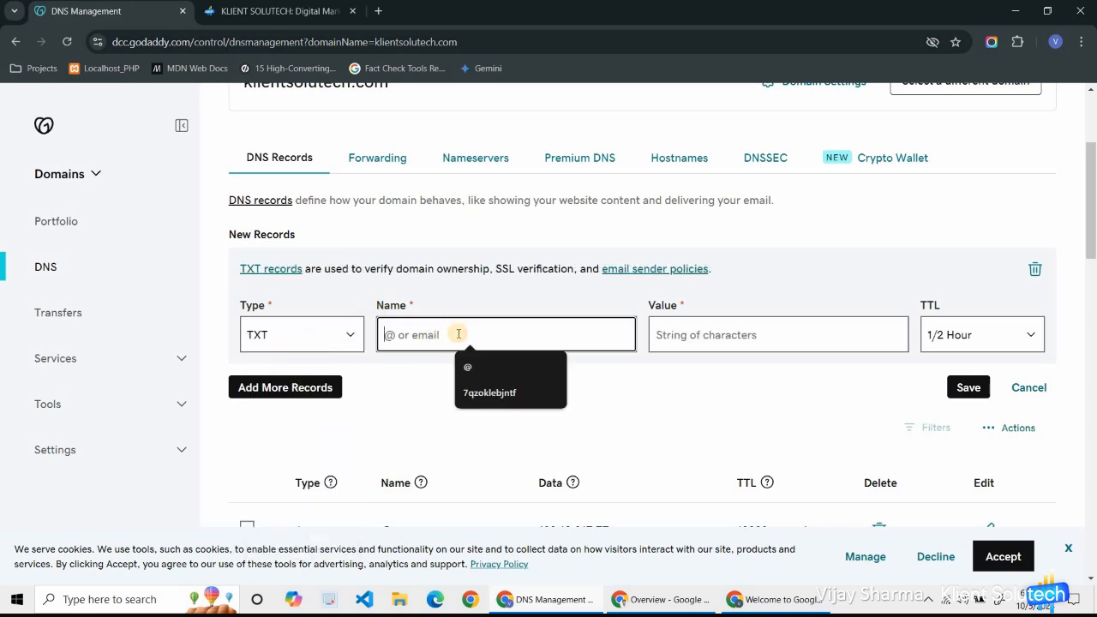
text(@)
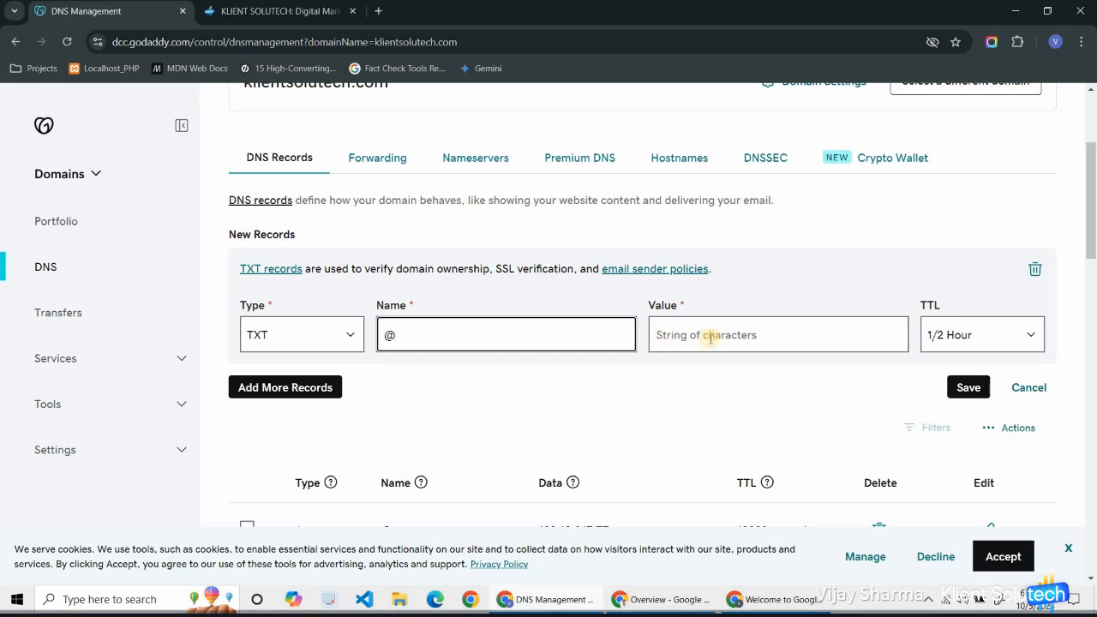
- Paste the copied Google site verification token as the TXT record's value and save the record
click(710, 337)
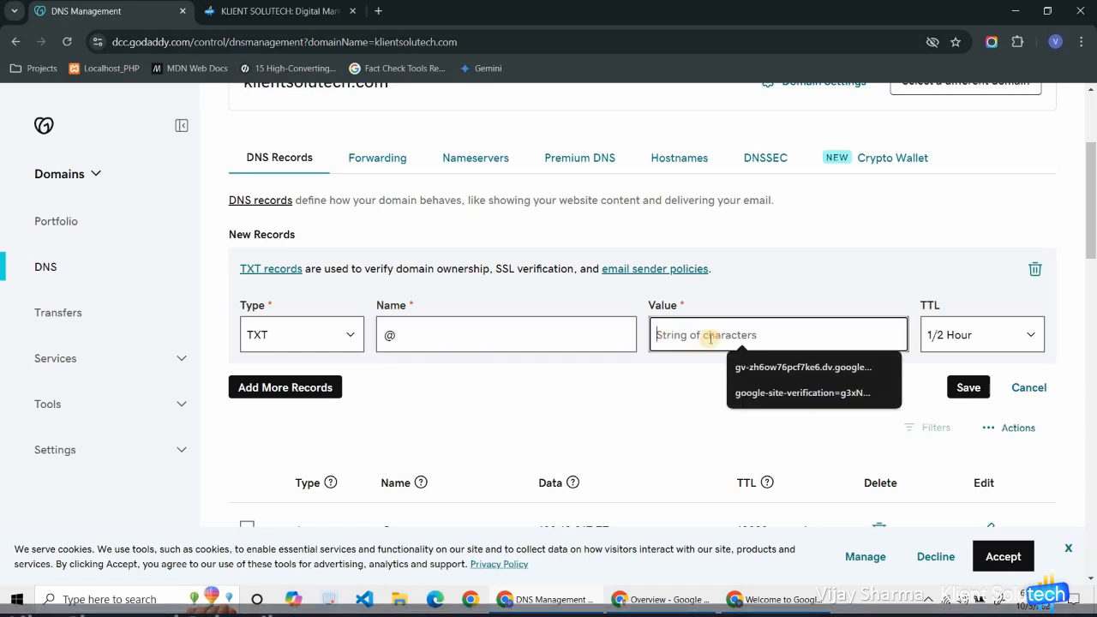
key(ctrl+v)
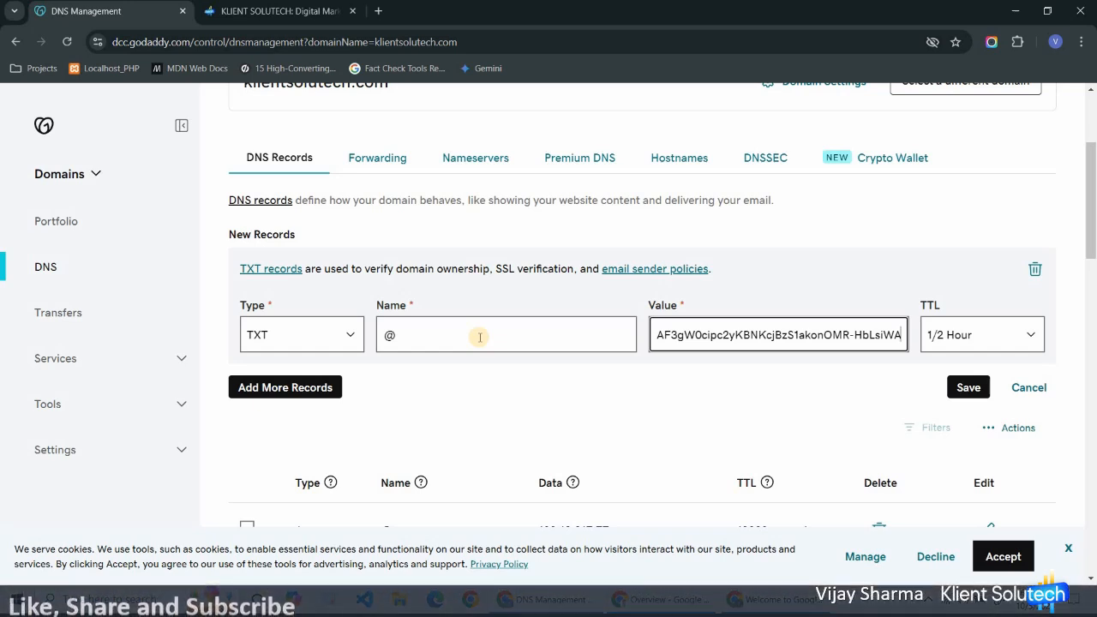
click(418, 339)
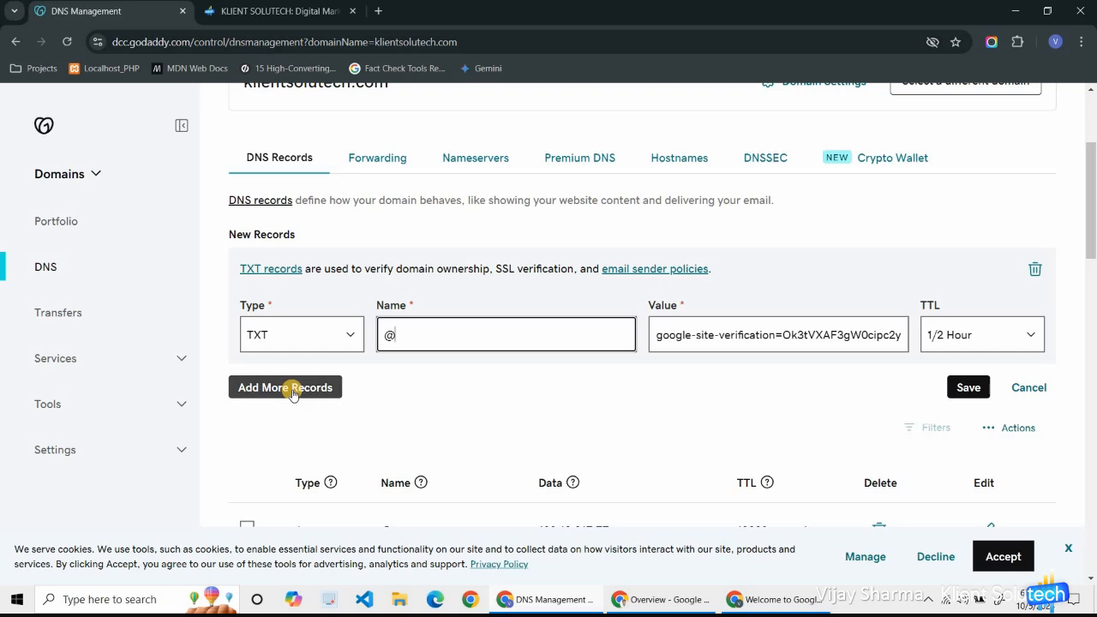
click(968, 387)
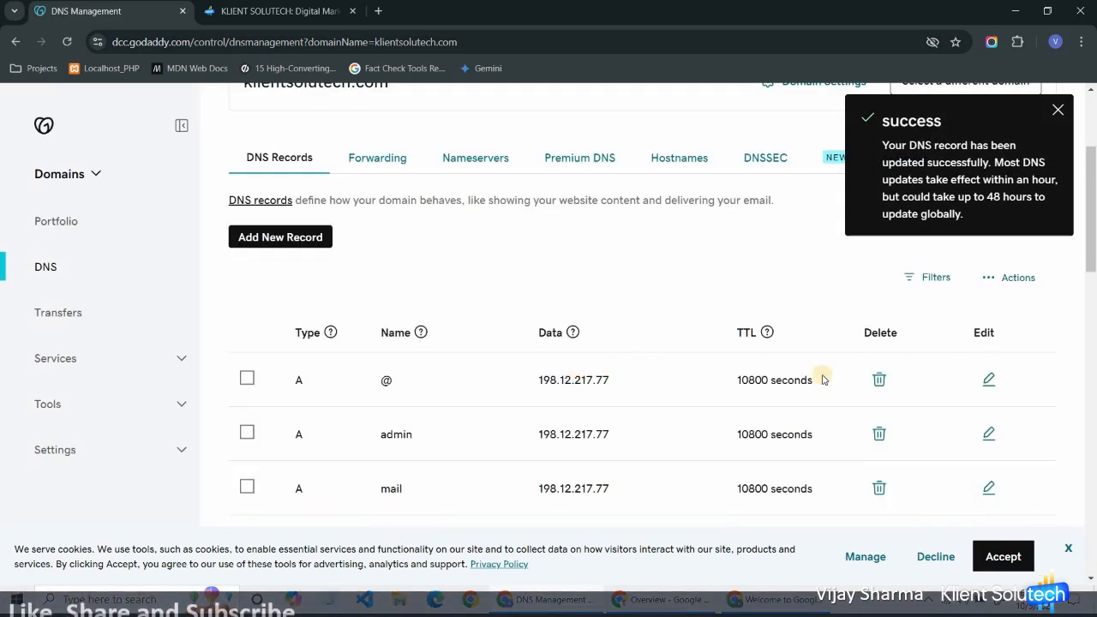
- Switch back to Google Search Console, verify ownership of klientsolutech.com and go to the property
click(767, 334)
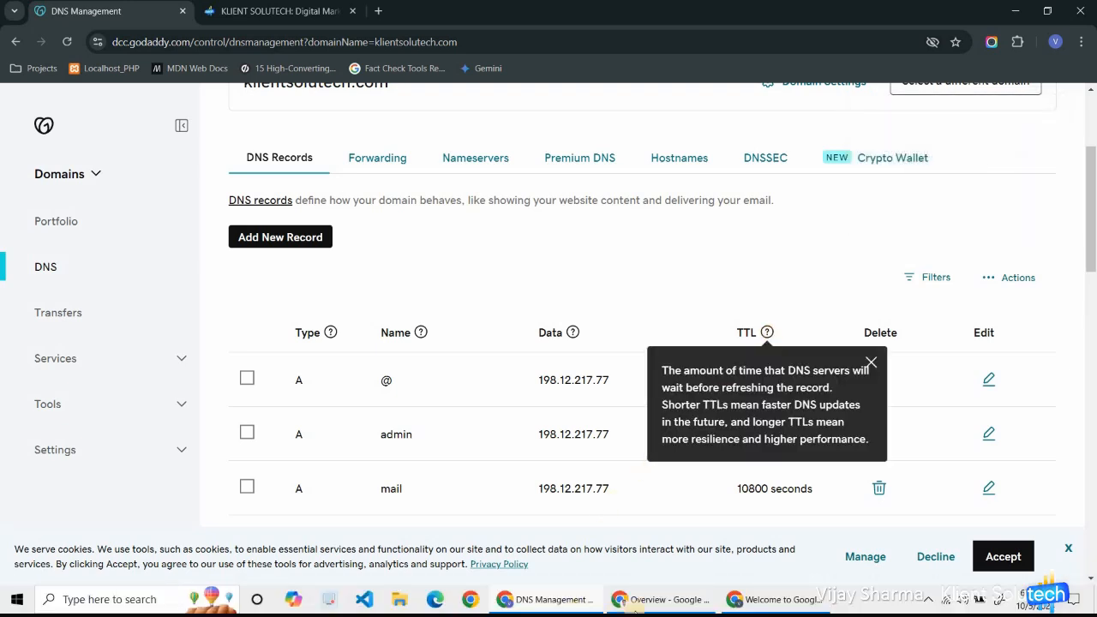
click(761, 600)
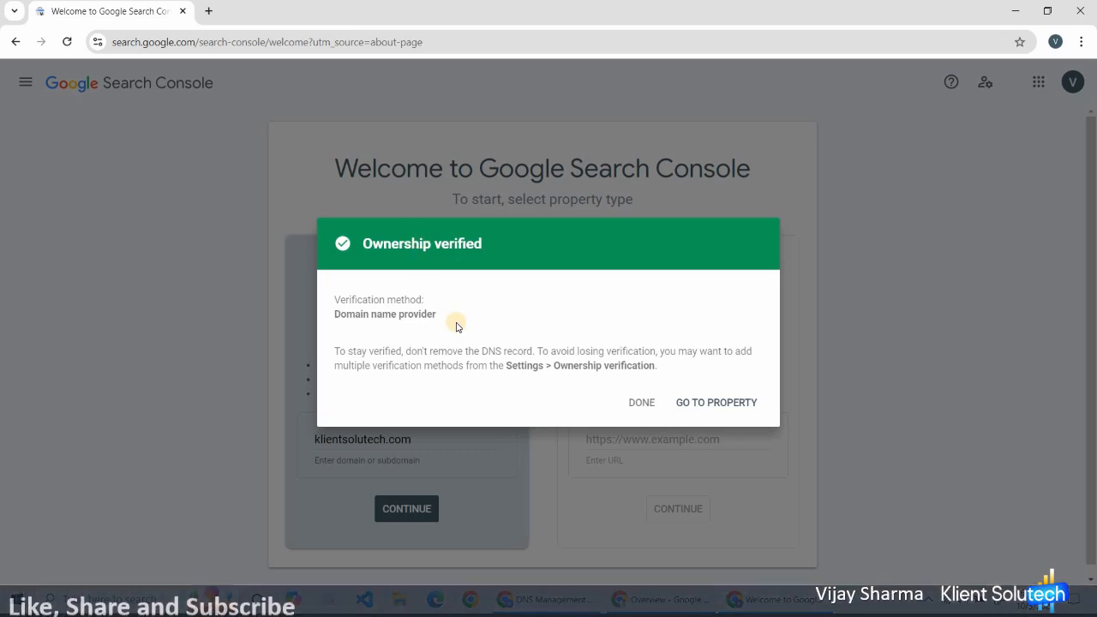
click(711, 402)
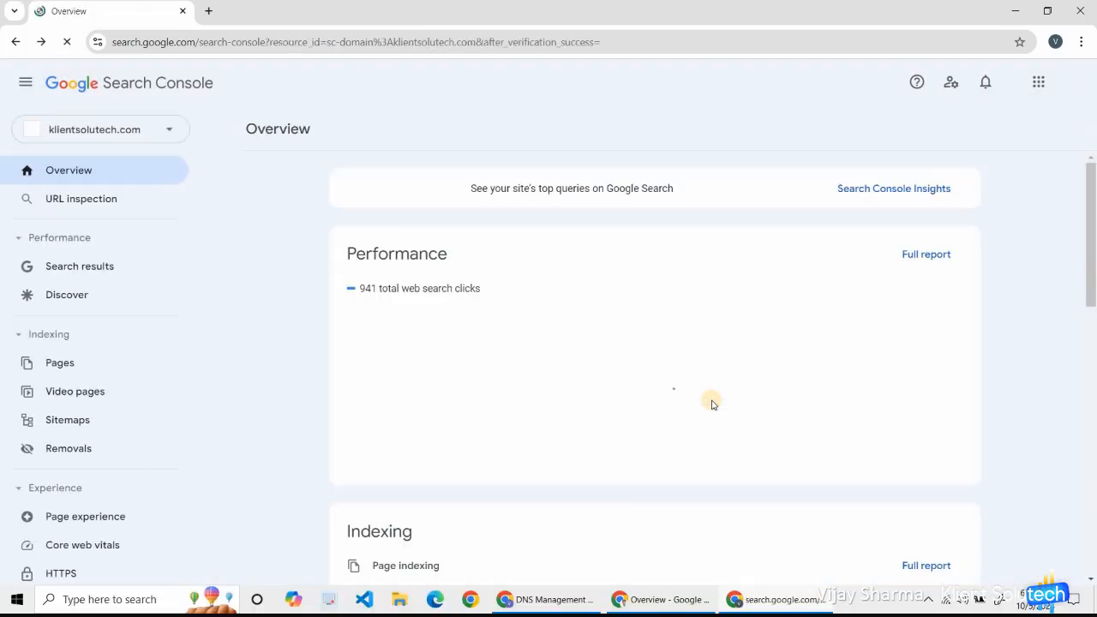